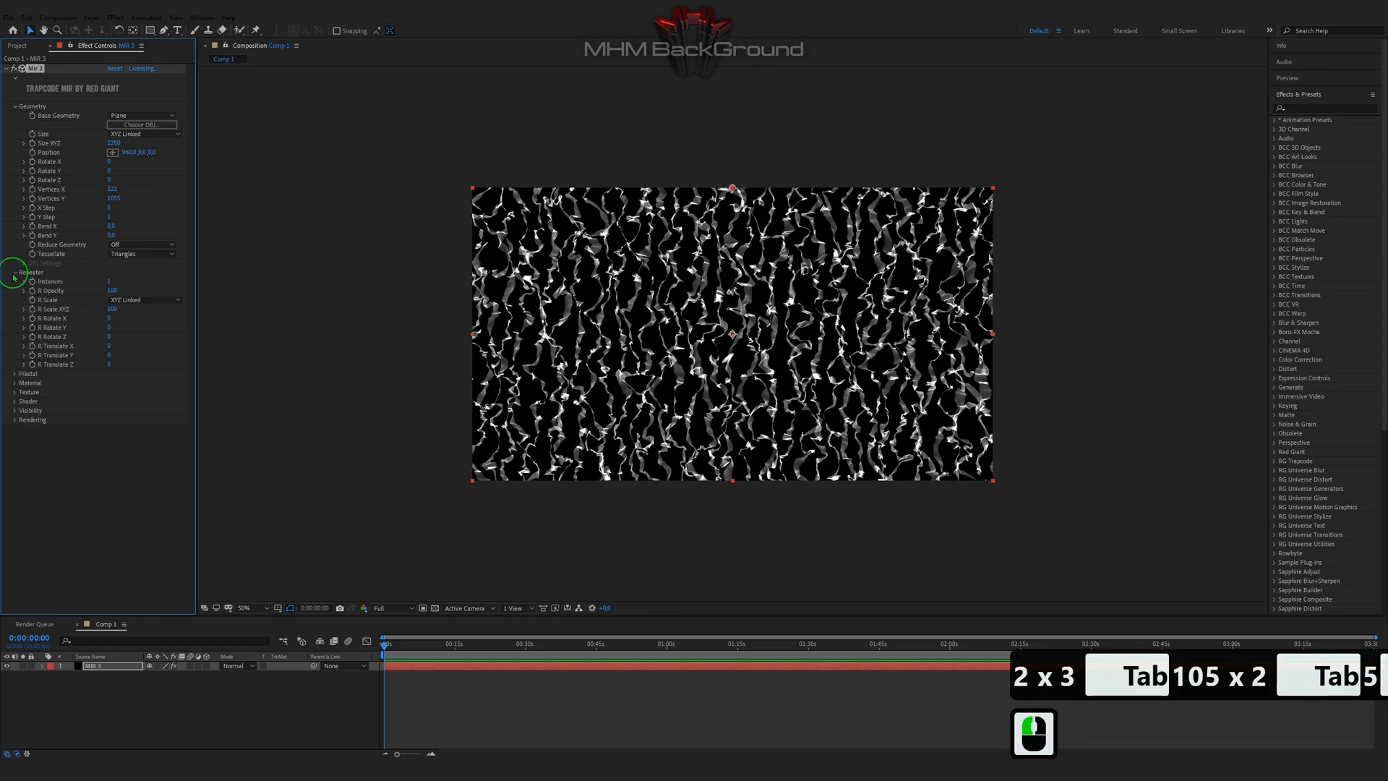
# Step: Expand the Repeater settings of Mir 3 and set Instances to 3
pyautogui.click(13, 273)
pyautogui.click(14, 272)
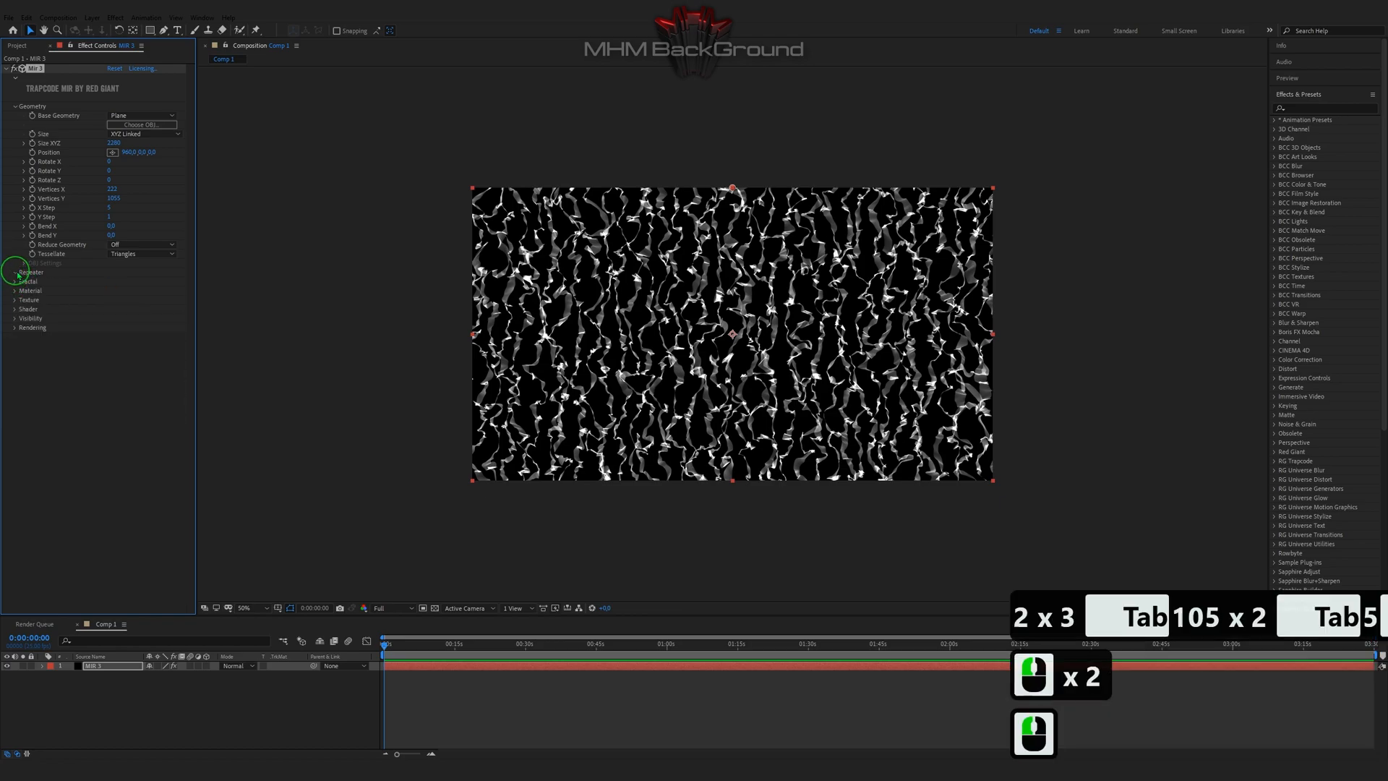
pyautogui.click(112, 281)
pyautogui.write('3')
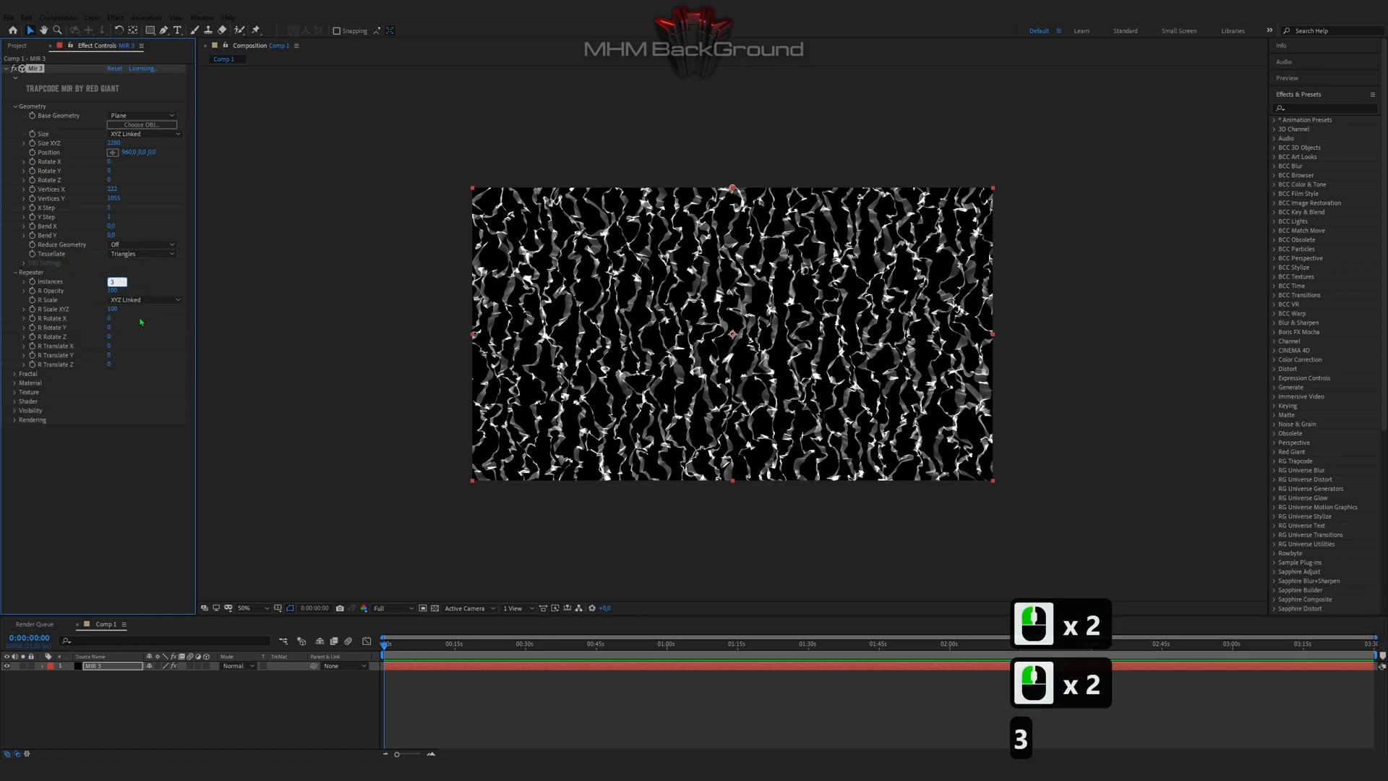
# Step: Set the repeater's R Rotate X and R Rotate Z to 180
pyautogui.click(114, 308)
pyautogui.press('Tab')
pyautogui.write('1')
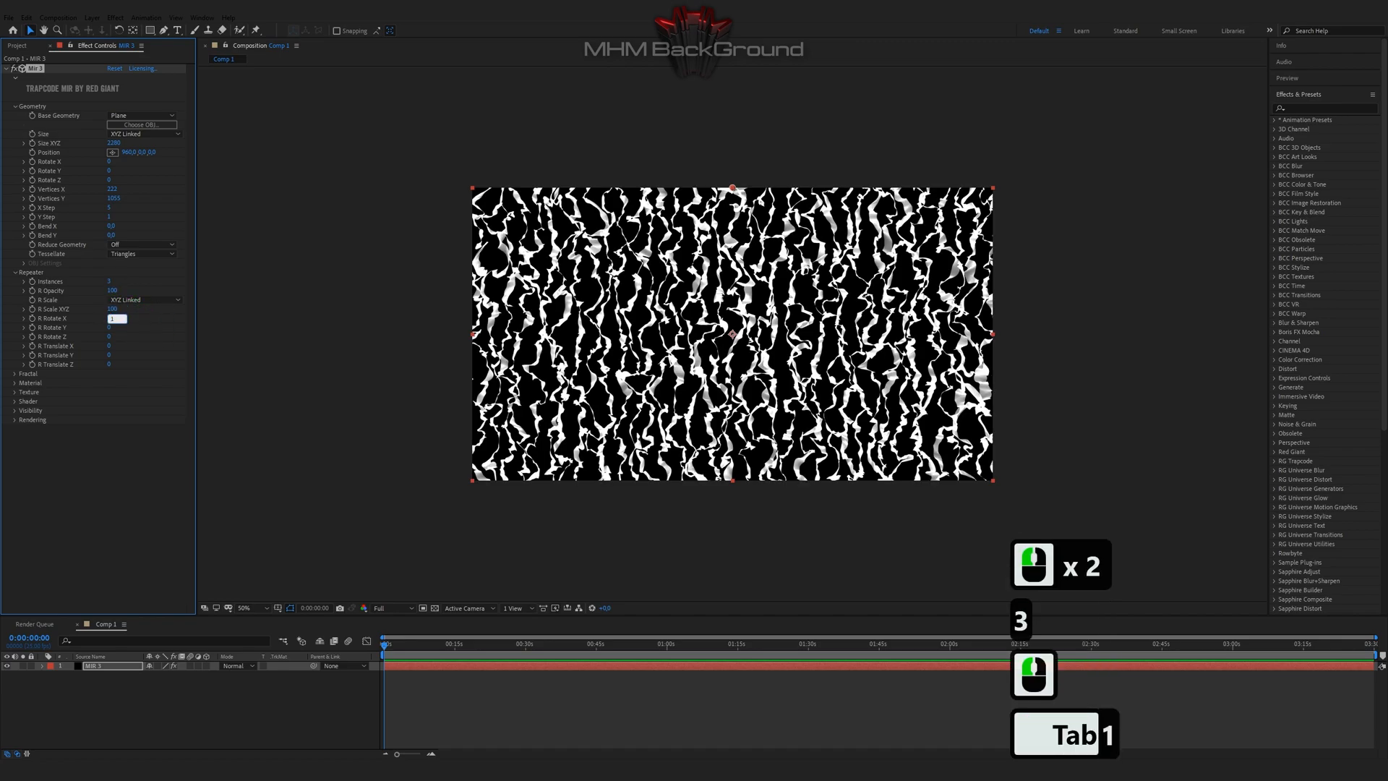
pyautogui.write('800')
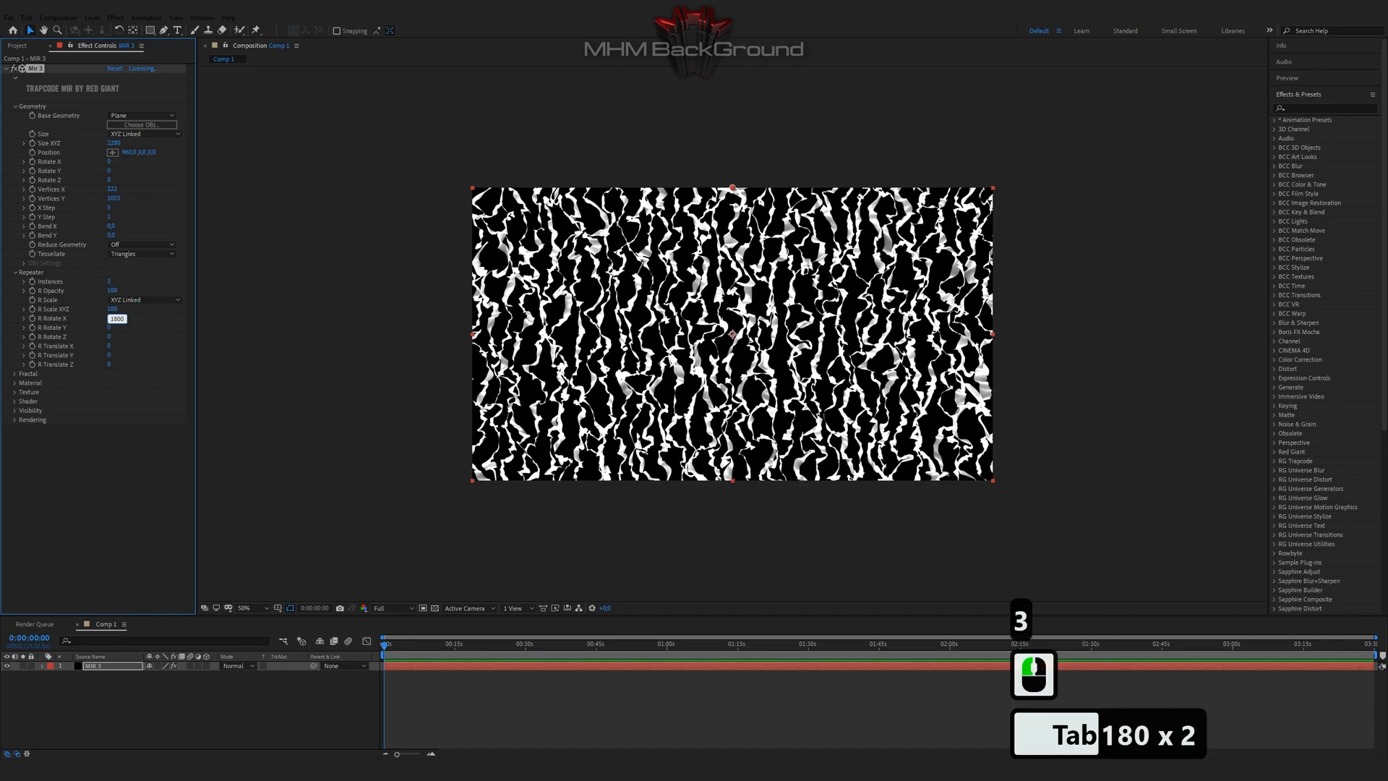
pyautogui.press('Tab')
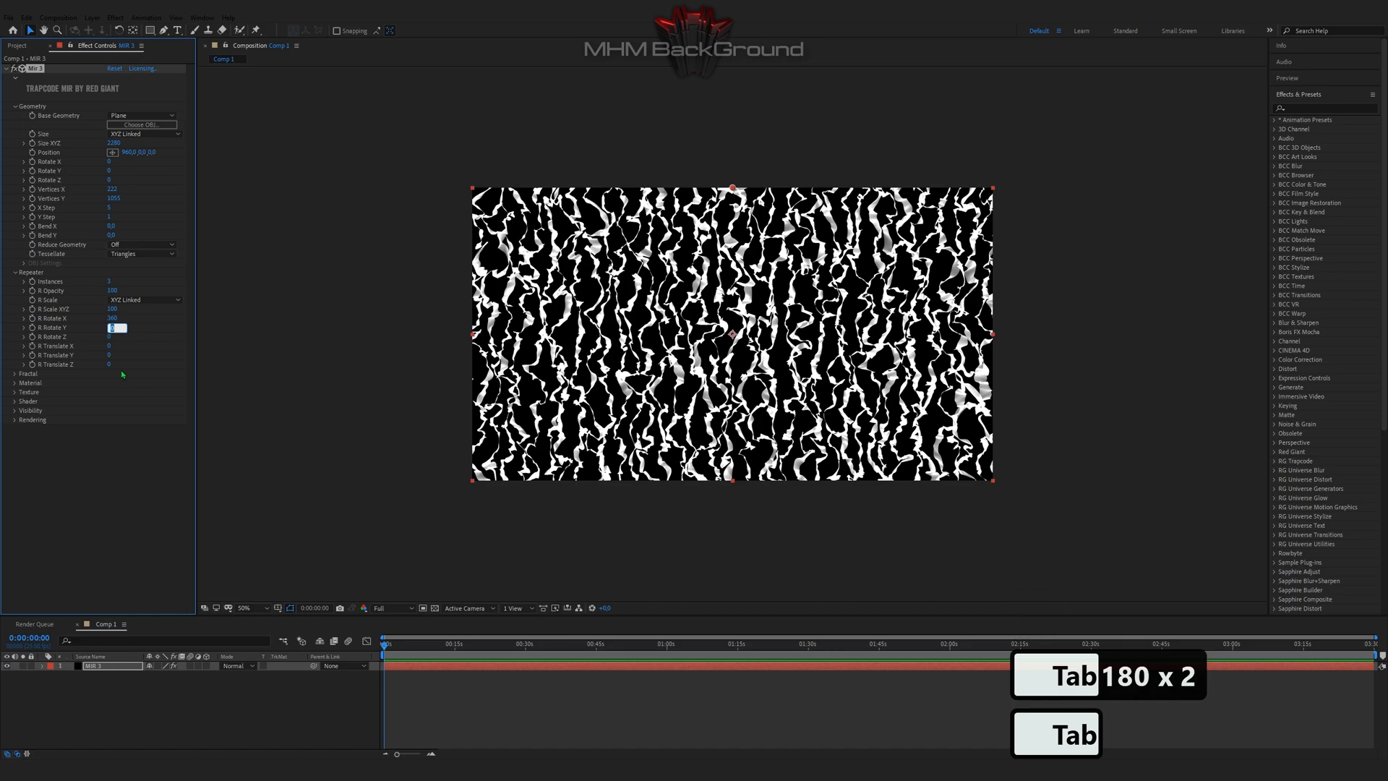
pyautogui.click(114, 318)
pyautogui.write('180')
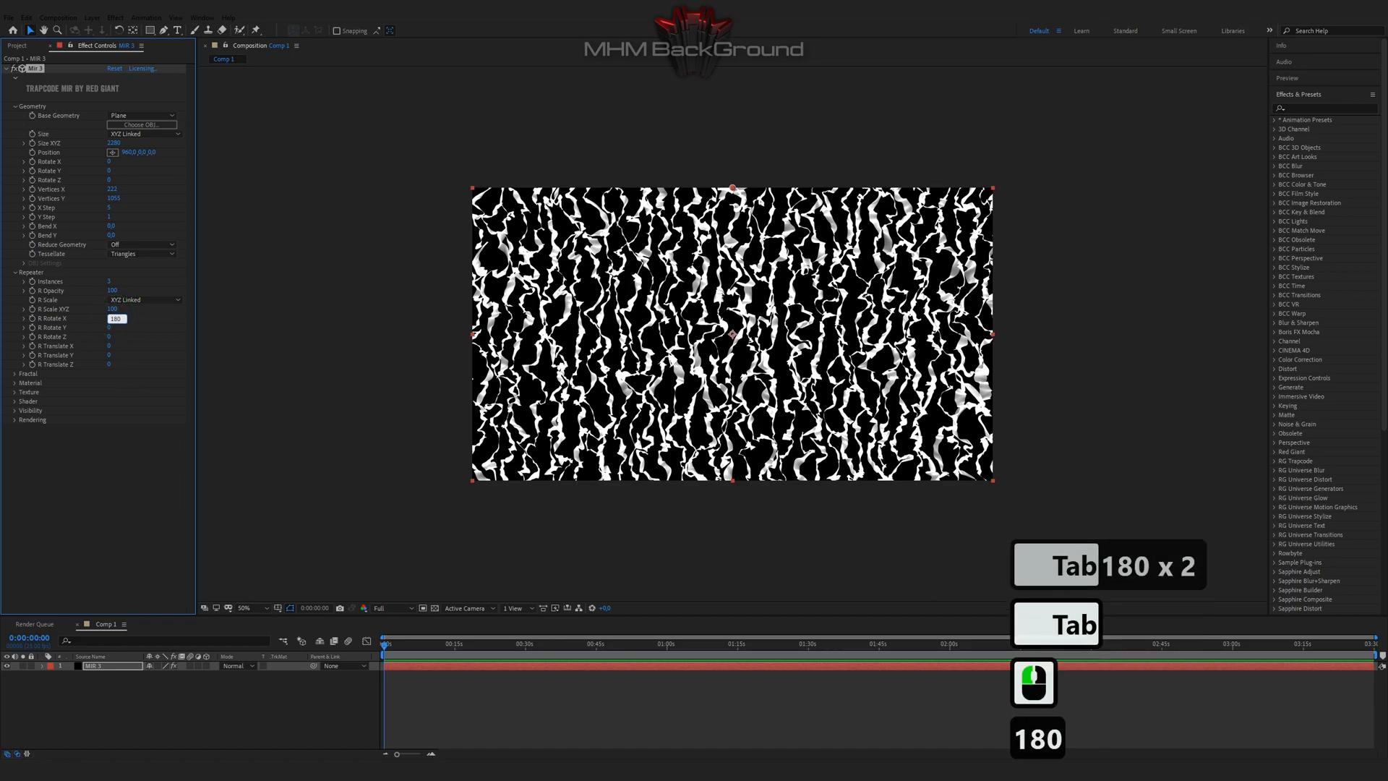
pyautogui.press('Tab')
pyautogui.press('Tab')
pyautogui.write('1')
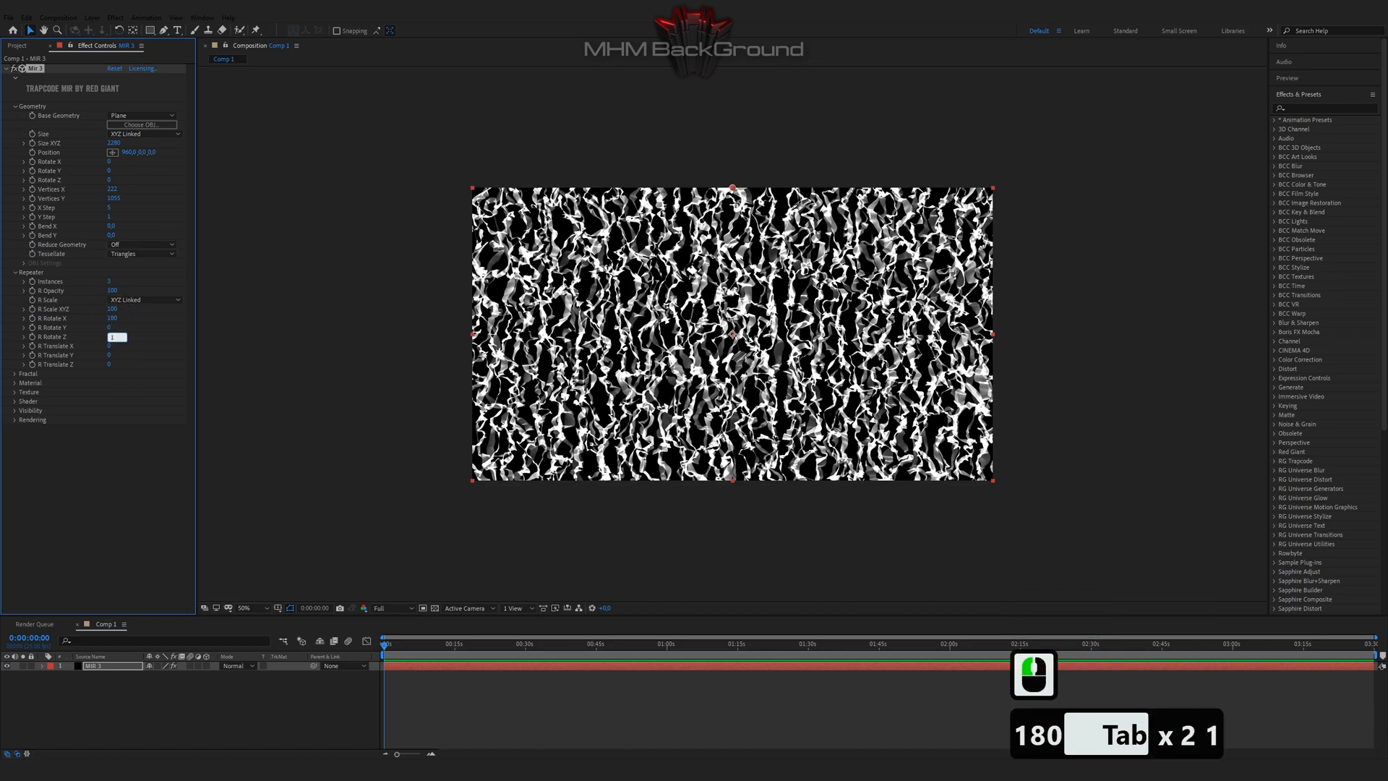
# Step: Set the repeater's R Translate Y to 548
pyautogui.press('Tab')
pyautogui.press('Tab')
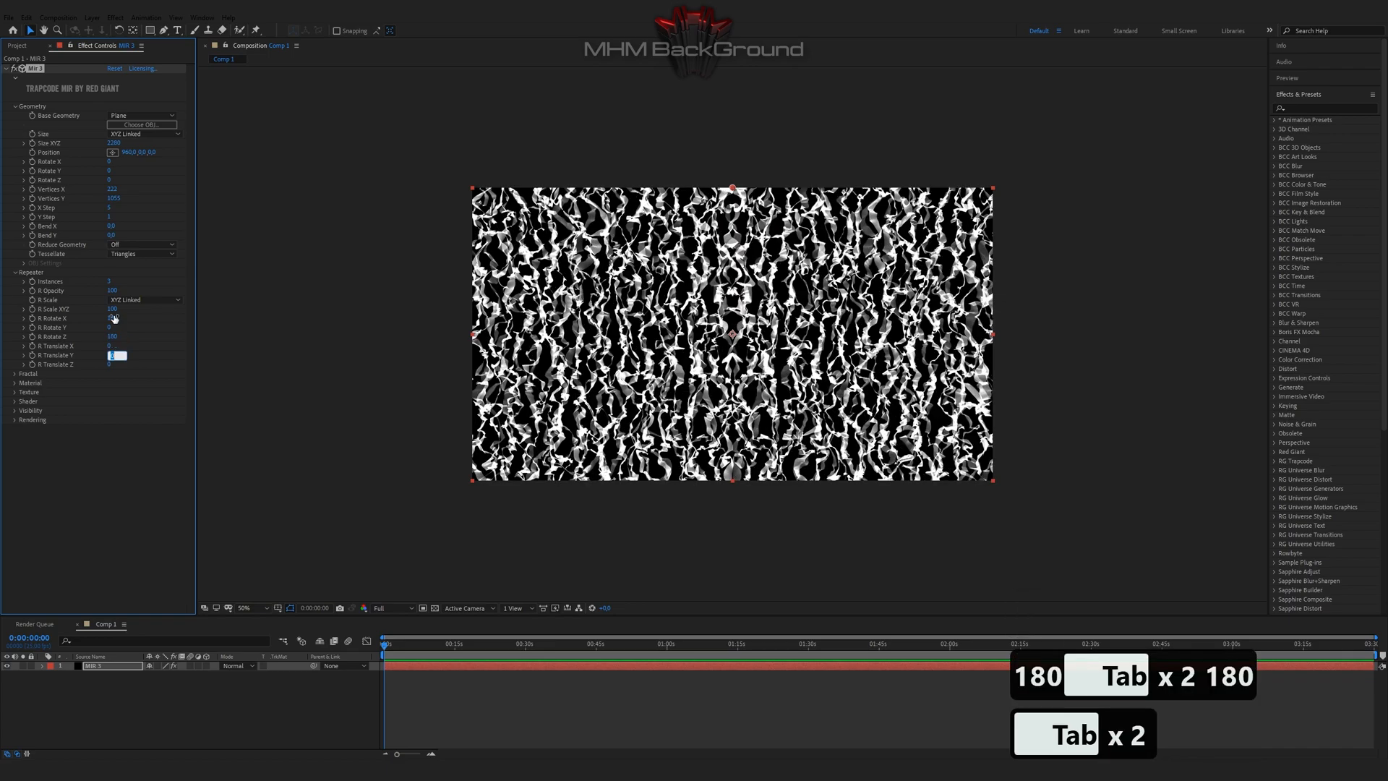
pyautogui.write('547')
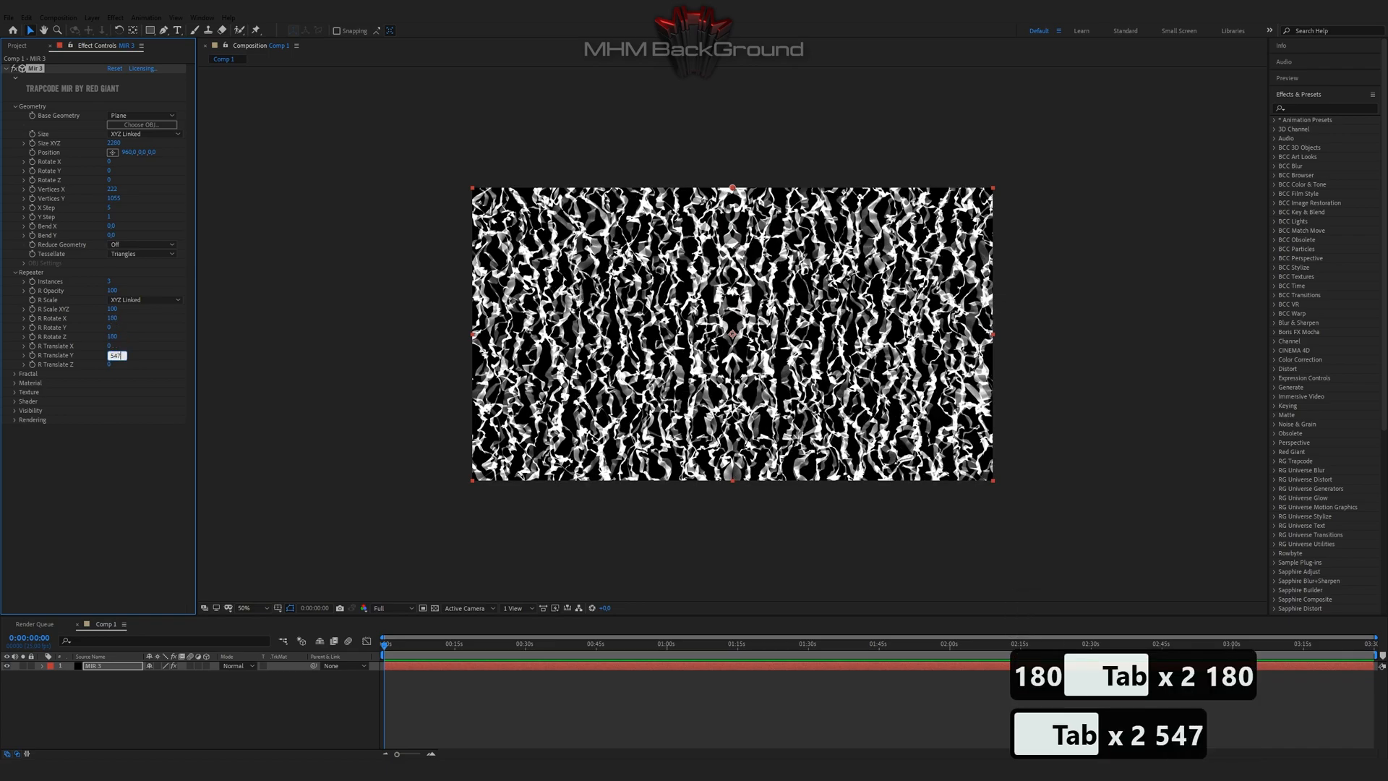
pyautogui.press('BackSpace')
pyautogui.write('8')
pyautogui.press('Return')
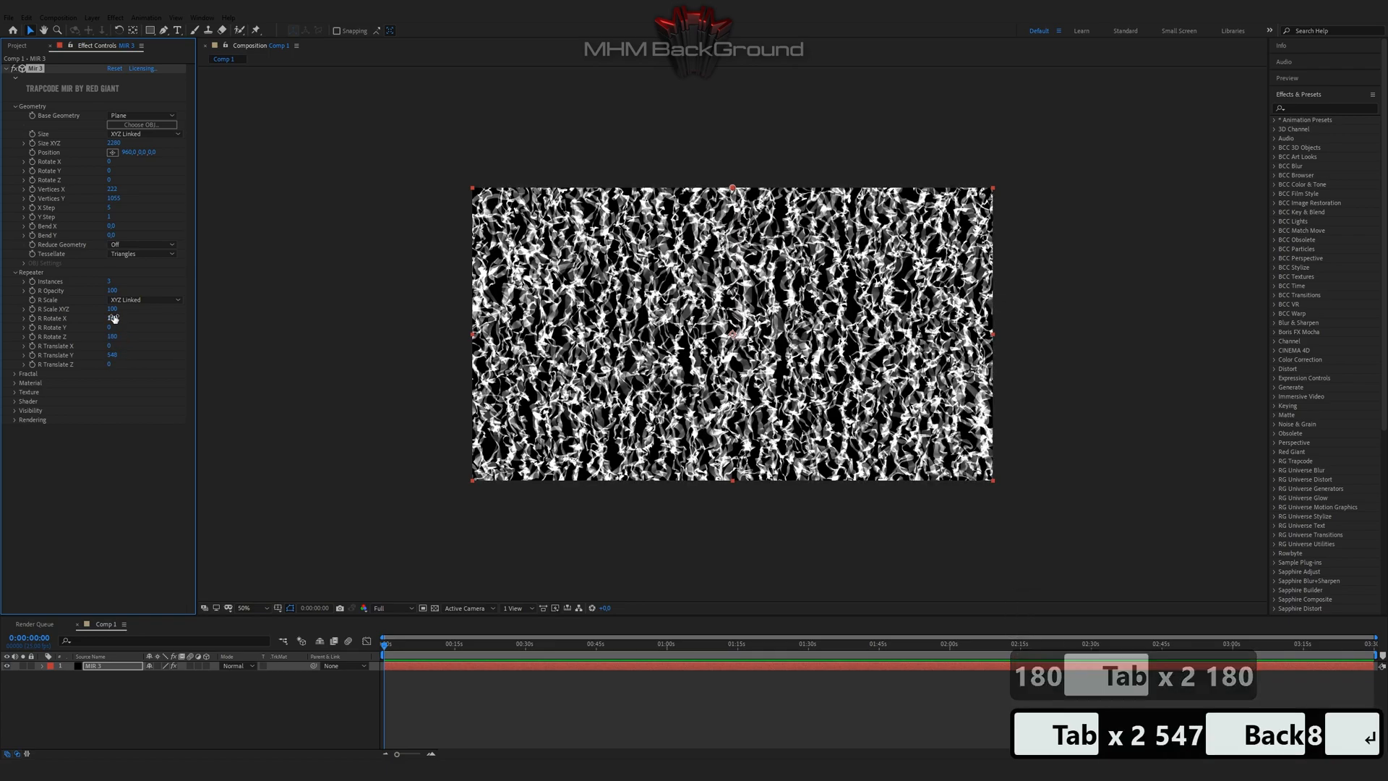
# Step: Expand the Fractal settings with individual amplitude and frequency, and set Amplitude Z to 173
pyautogui.click(15, 374)
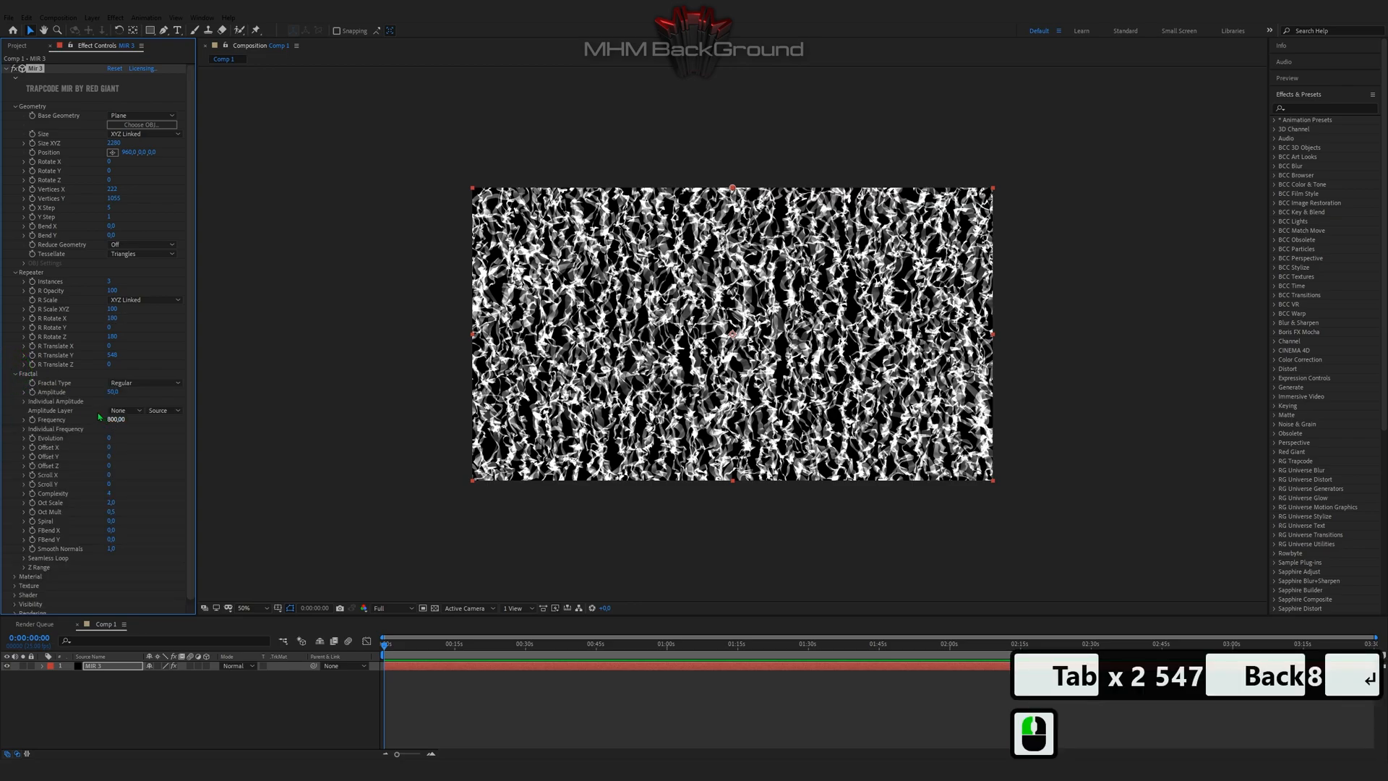
pyautogui.click(23, 401)
pyautogui.click(24, 456)
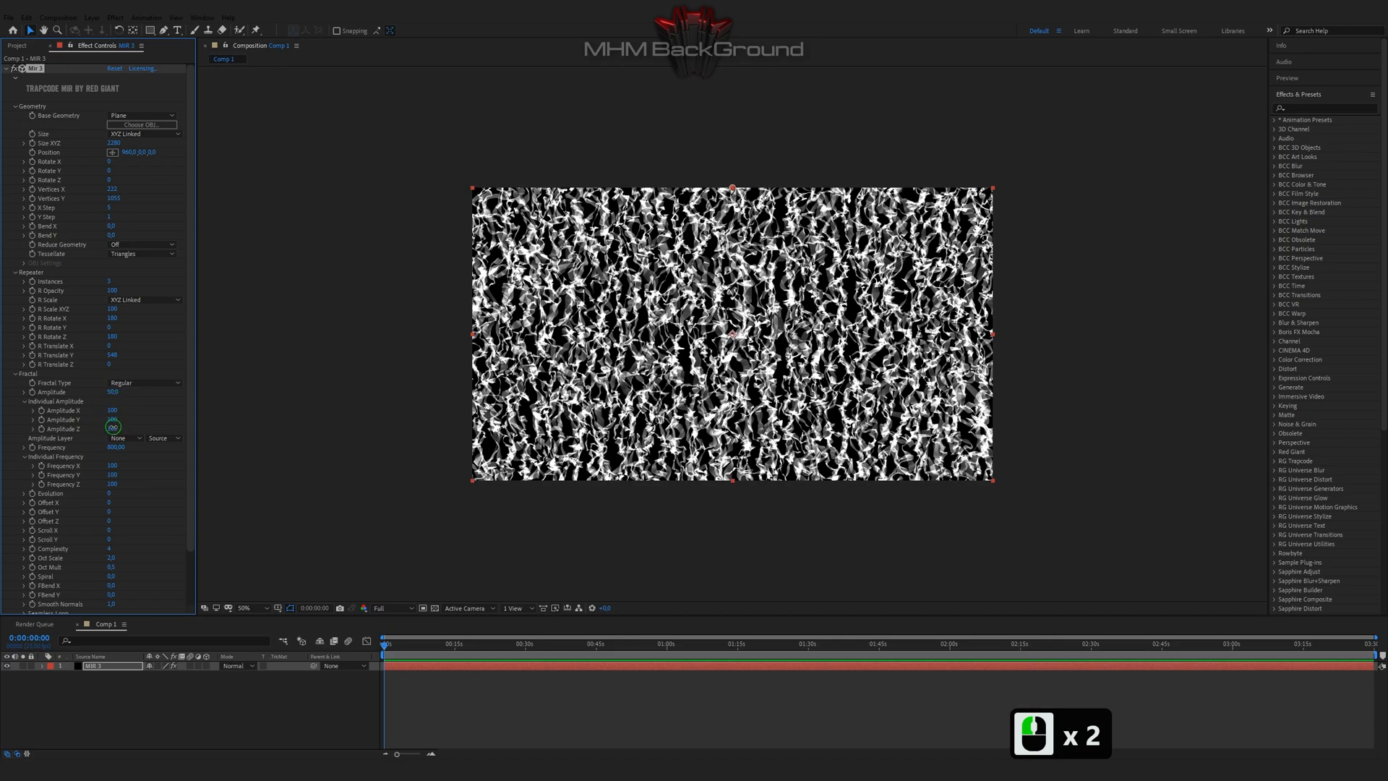
pyautogui.click(116, 429)
pyautogui.write('17')
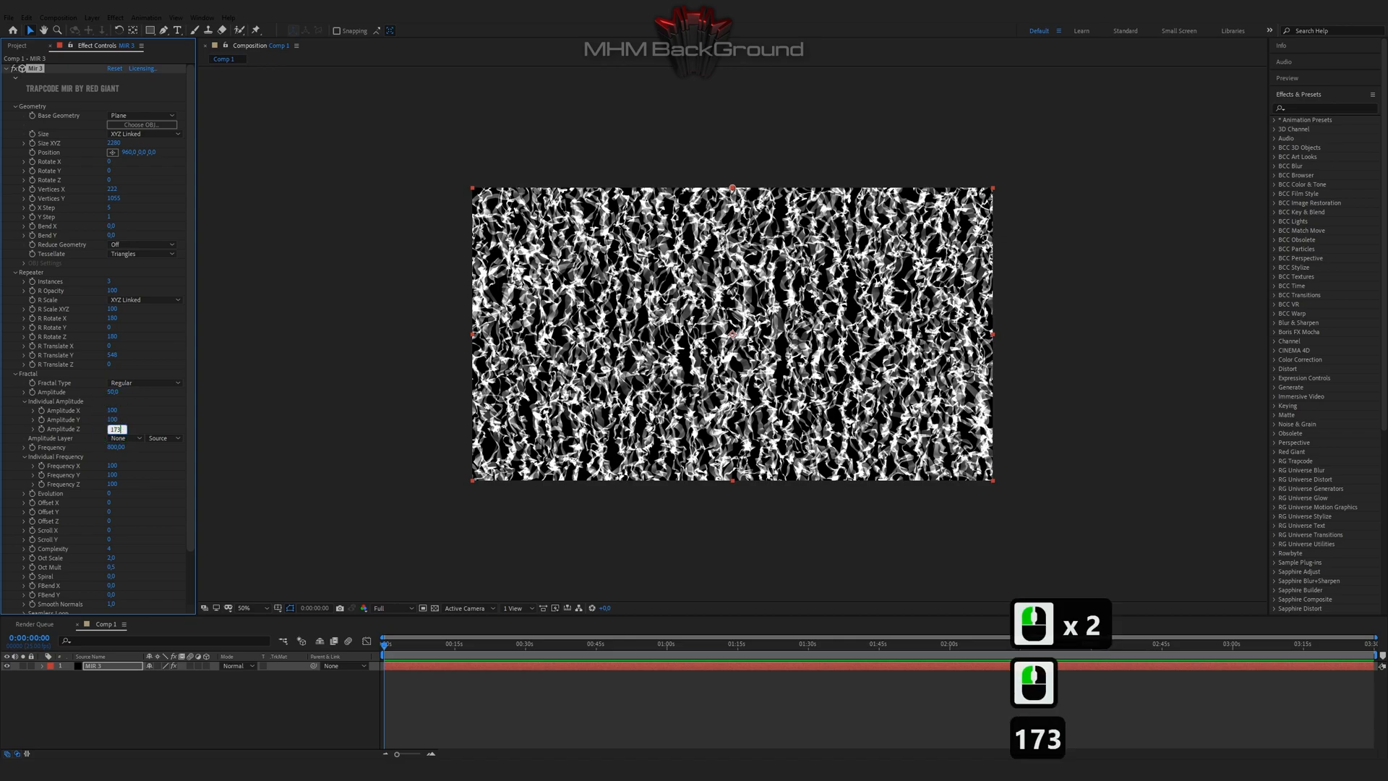
pyautogui.write('3')
# Step: Set the fractal's individual Frequency X to 15
pyautogui.click(114, 465)
pyautogui.doubleClick(112, 466)
pyautogui.write('15')
pyautogui.click(144, 472)
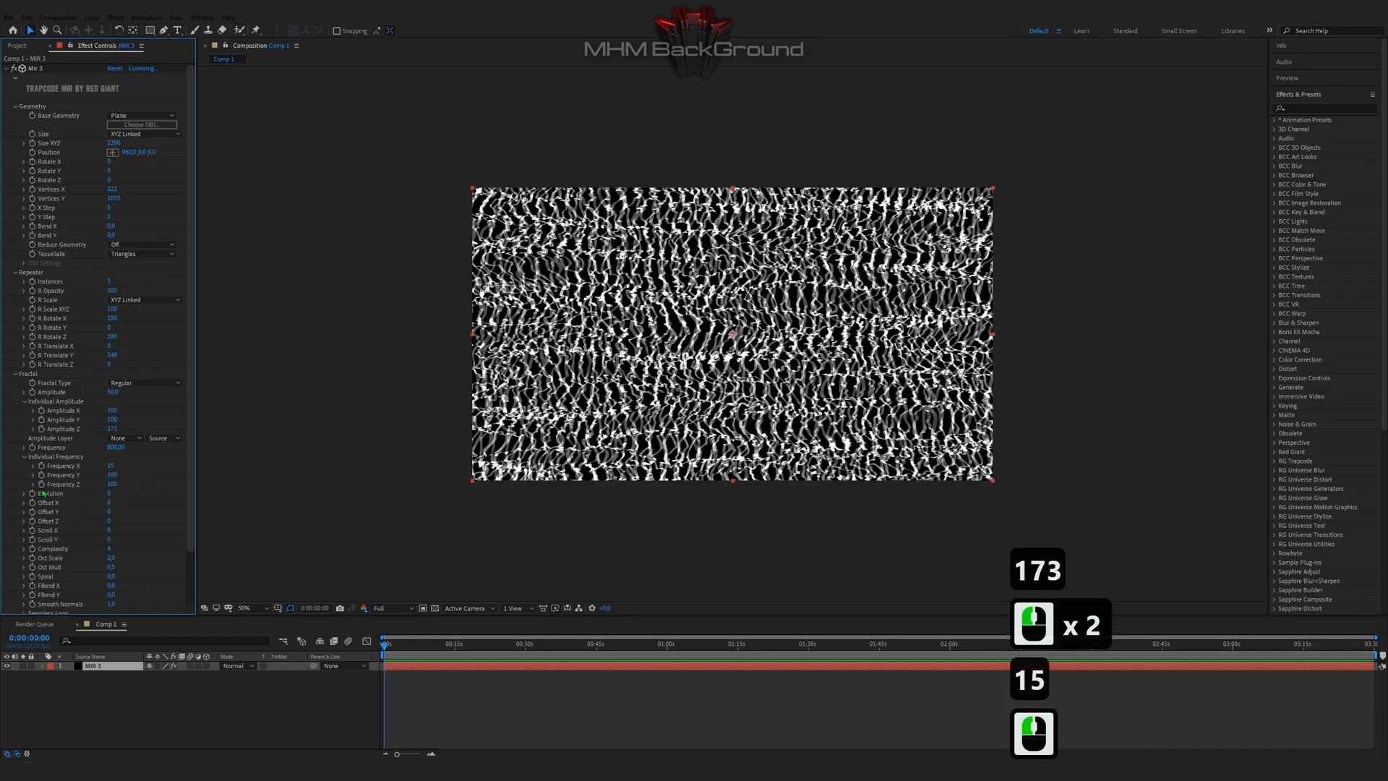
# Step: Add the expression time*222 to the fractal's Offset X and preview the animation
pyautogui.press('alt')
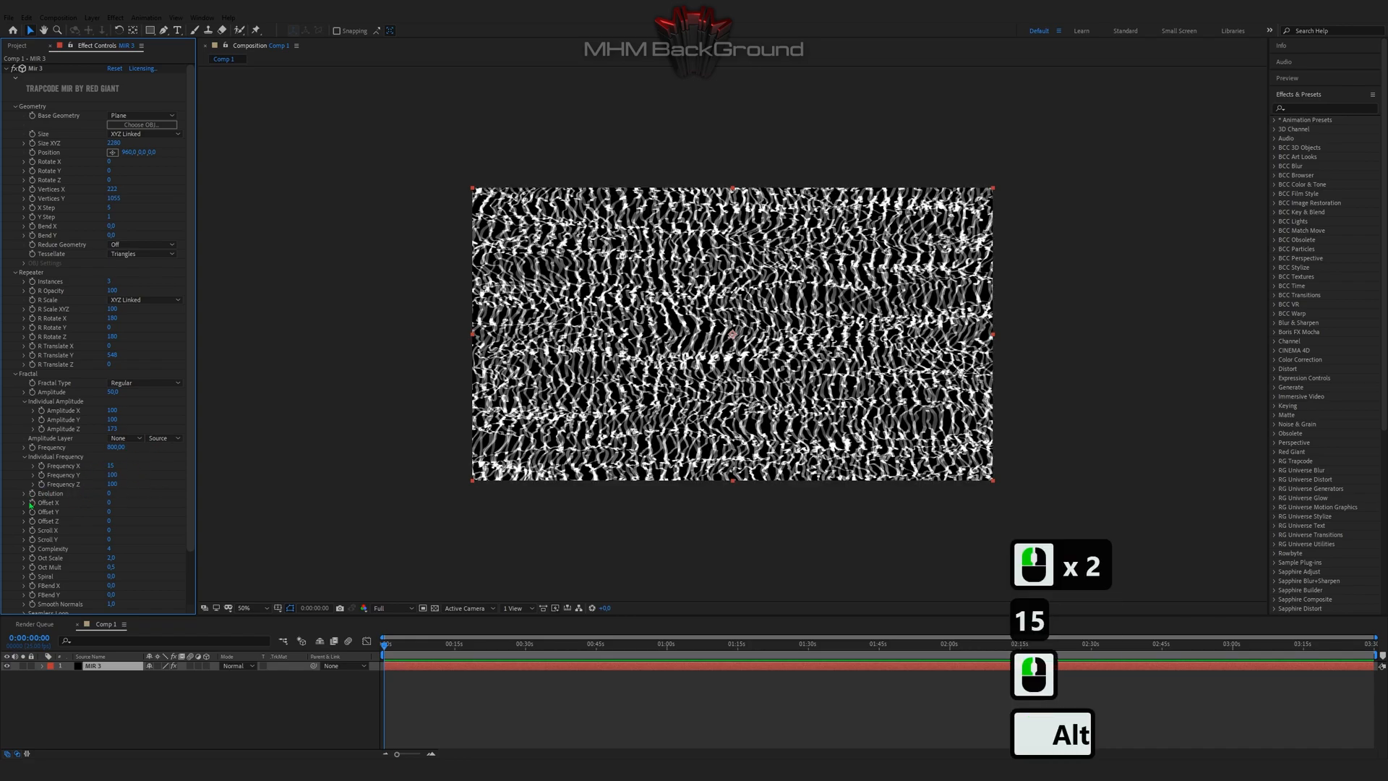
pyautogui.keyDown('alt'); pyautogui.click(32, 503); pyautogui.keyUp('alt')
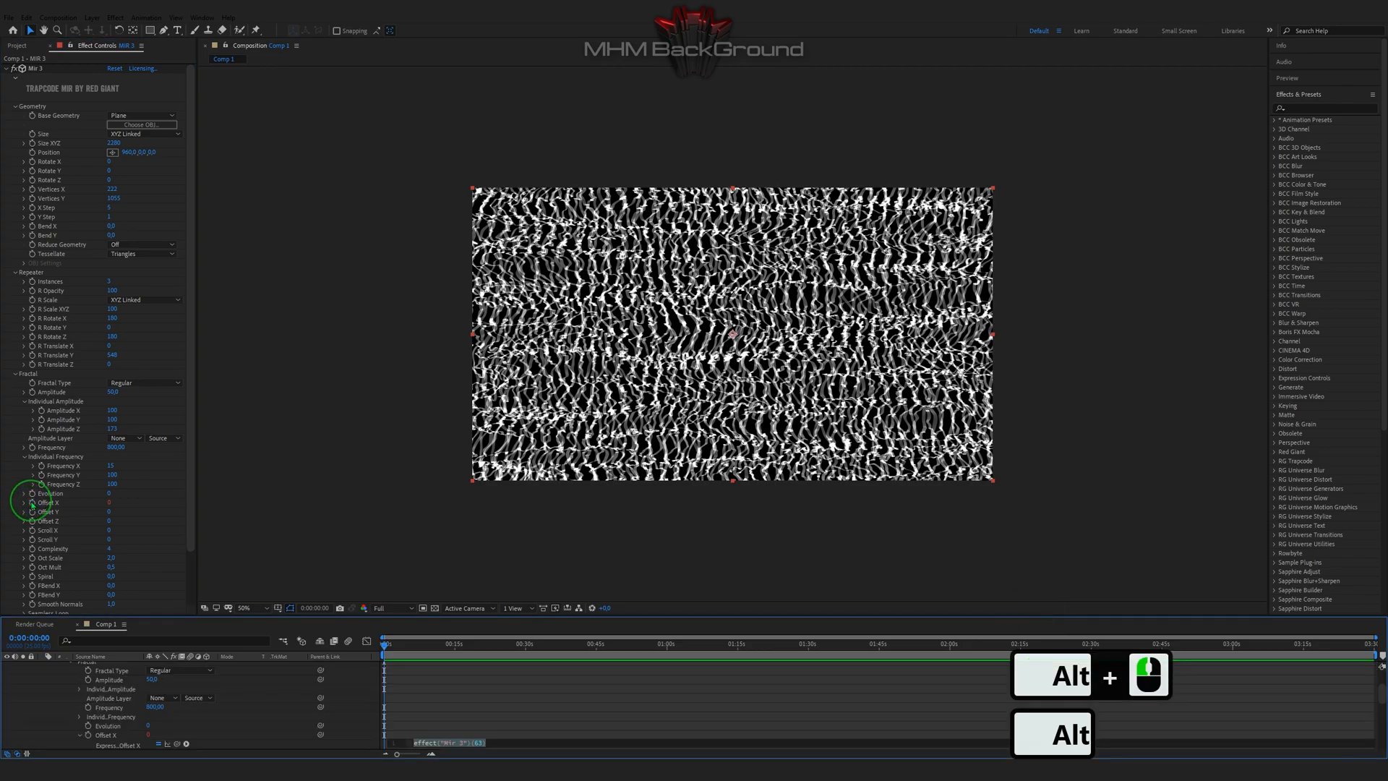
pyautogui.write('time*222')
pyautogui.click(480, 700)
pyautogui.press('space')
pyautogui.press('space')
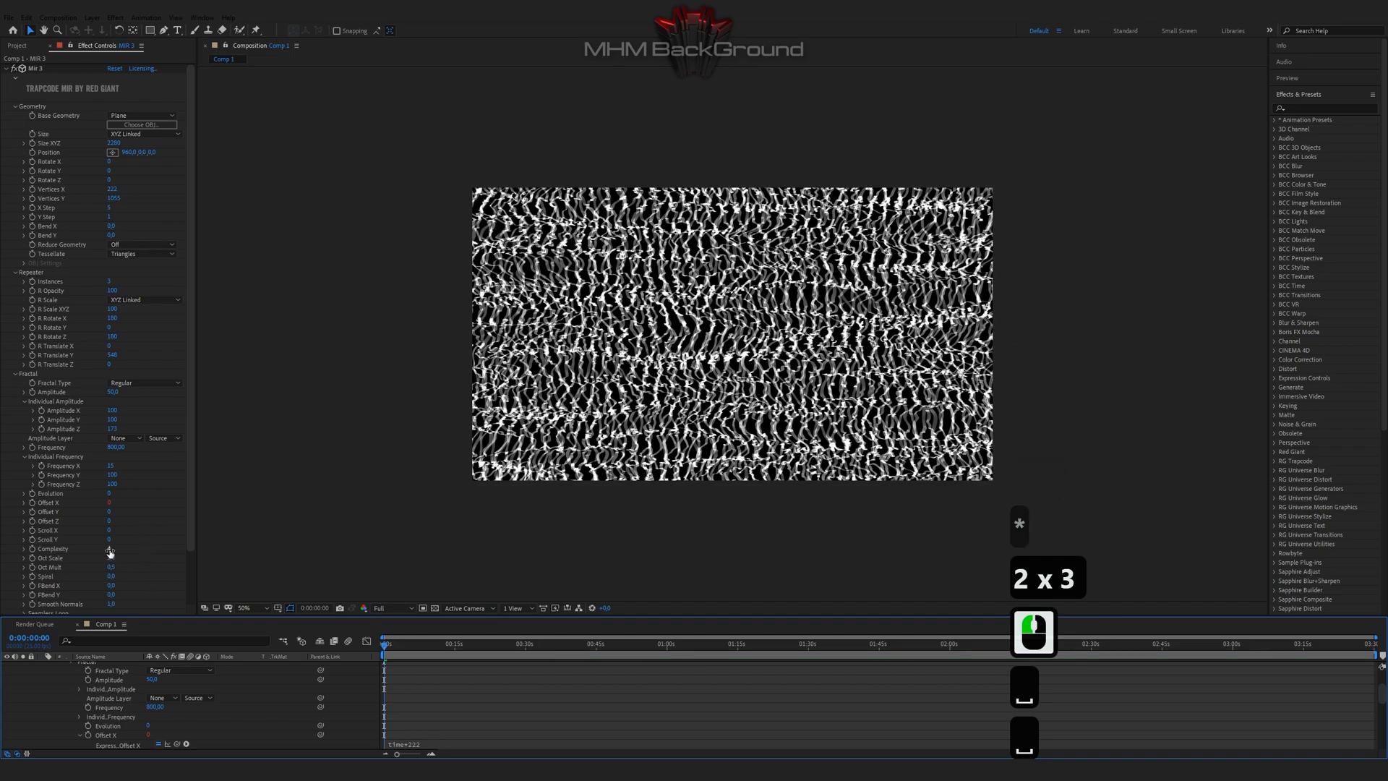
# Step: Set the fractal's Complexity to 10 and Oct Mult to 0
pyautogui.click(120, 549)
pyautogui.write('10')
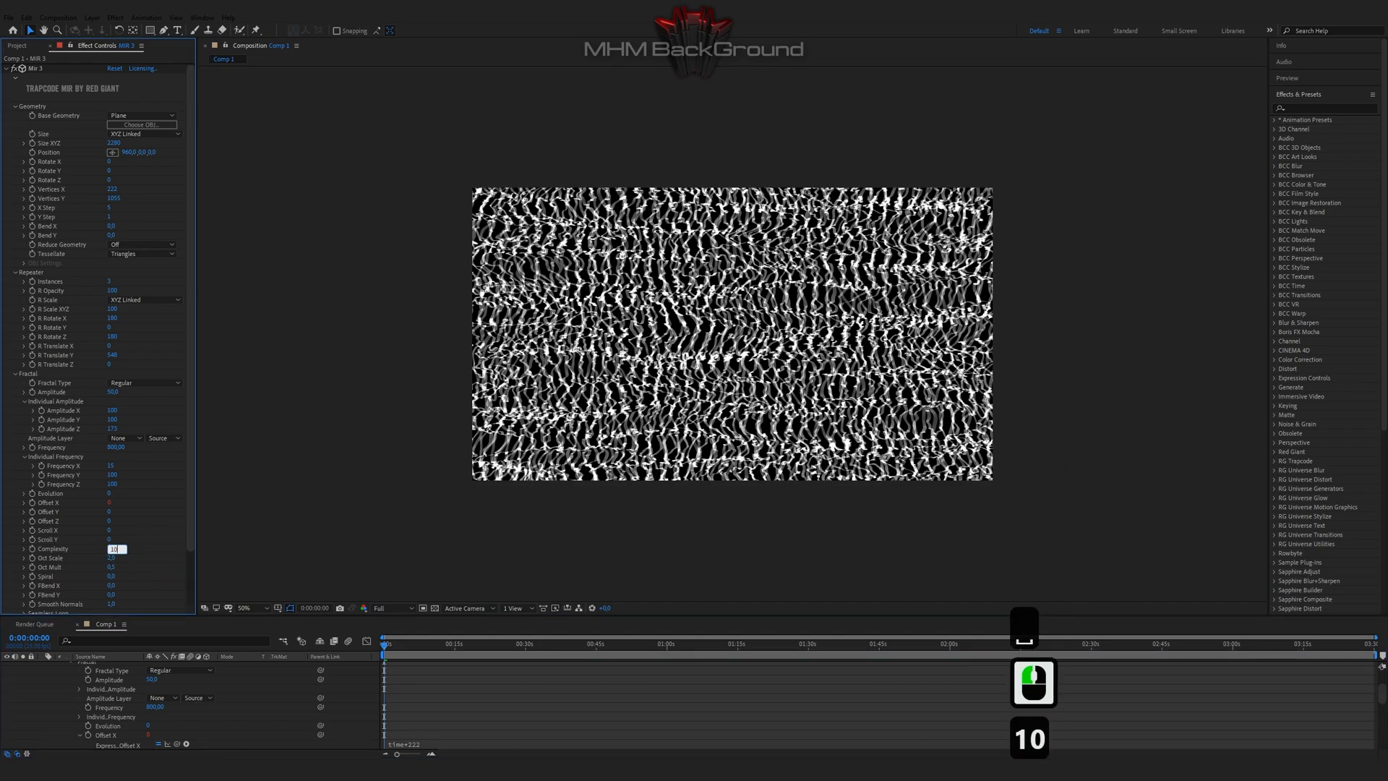
pyautogui.press('Tab')
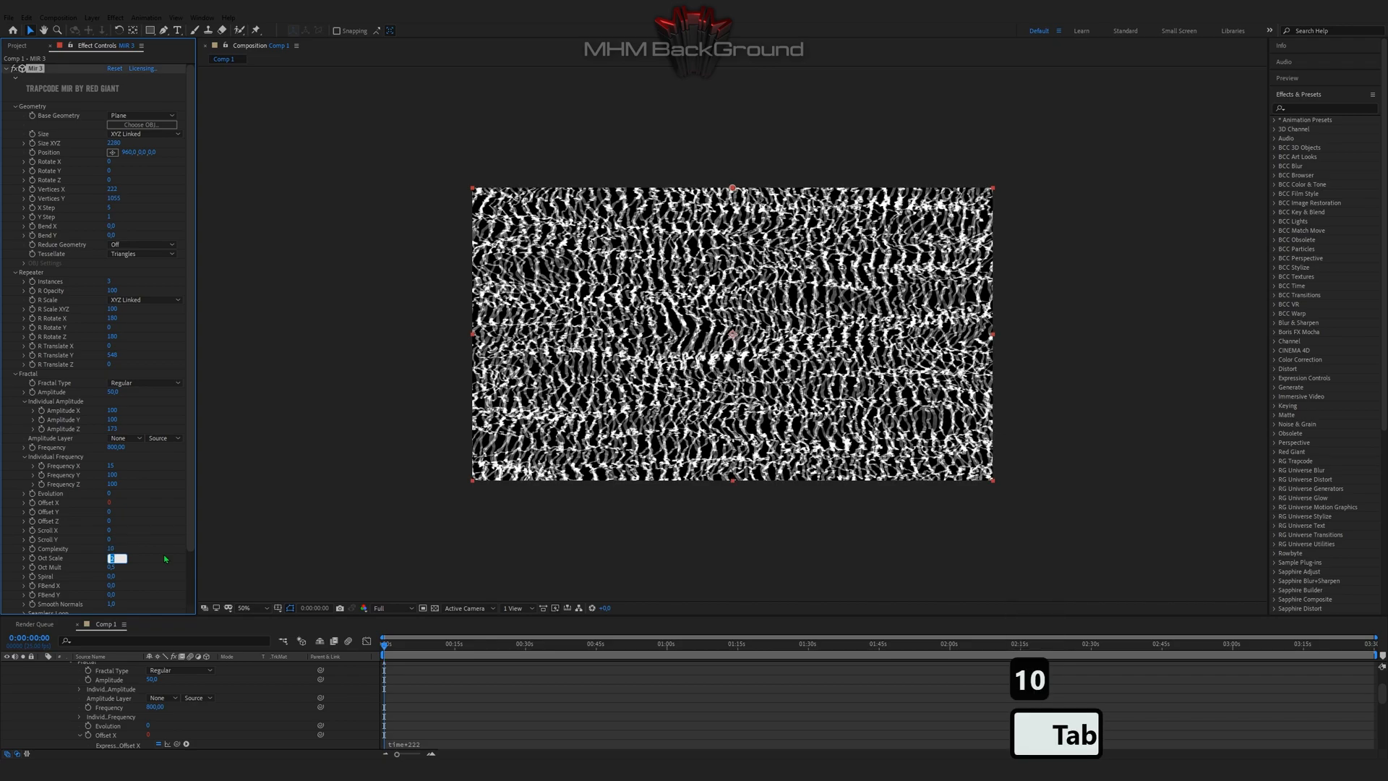
pyautogui.press('Tab')
pyautogui.write('0')
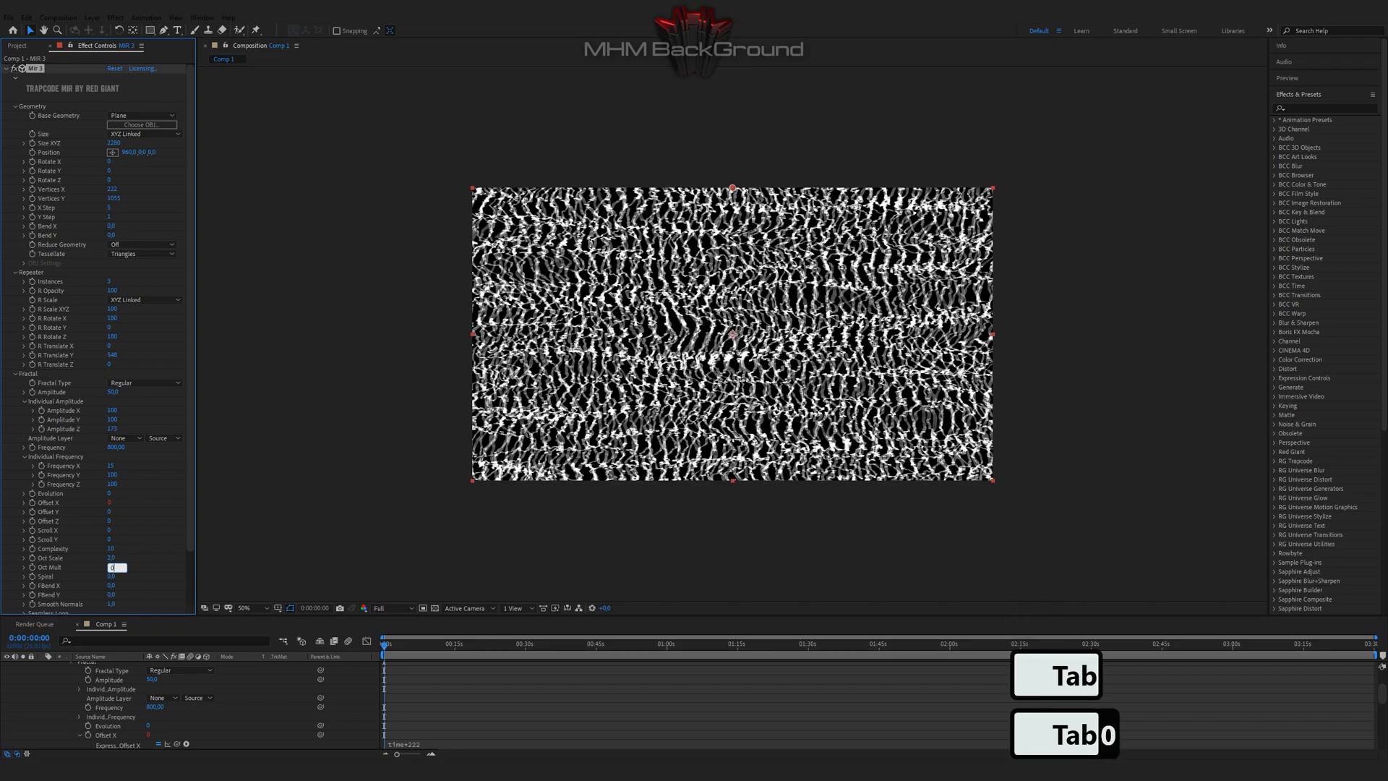
pyautogui.press('Tab')
# Step: Set the fractal's FBend X to 0.3 and preview the animation
pyautogui.press('Tab')
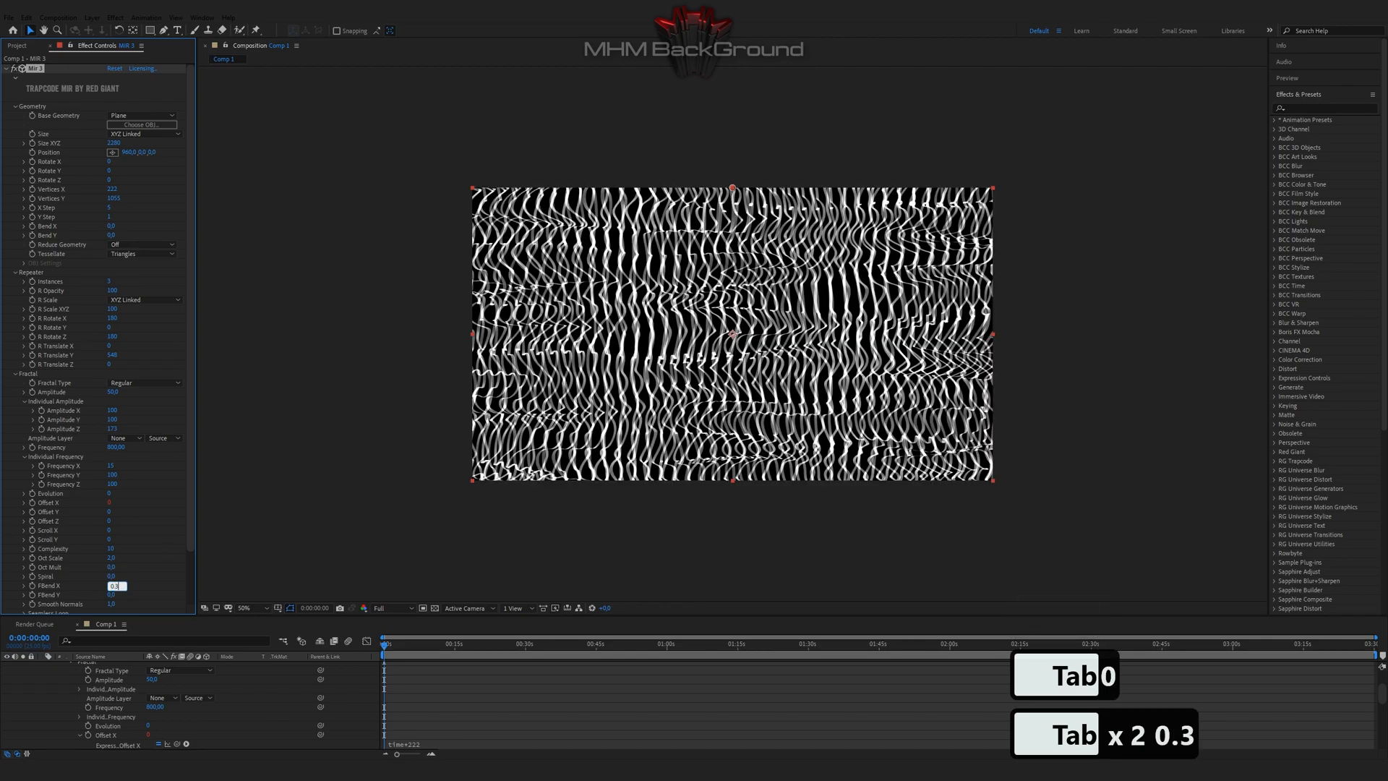
pyautogui.press('Return')
pyautogui.press('space')
pyautogui.press('space')
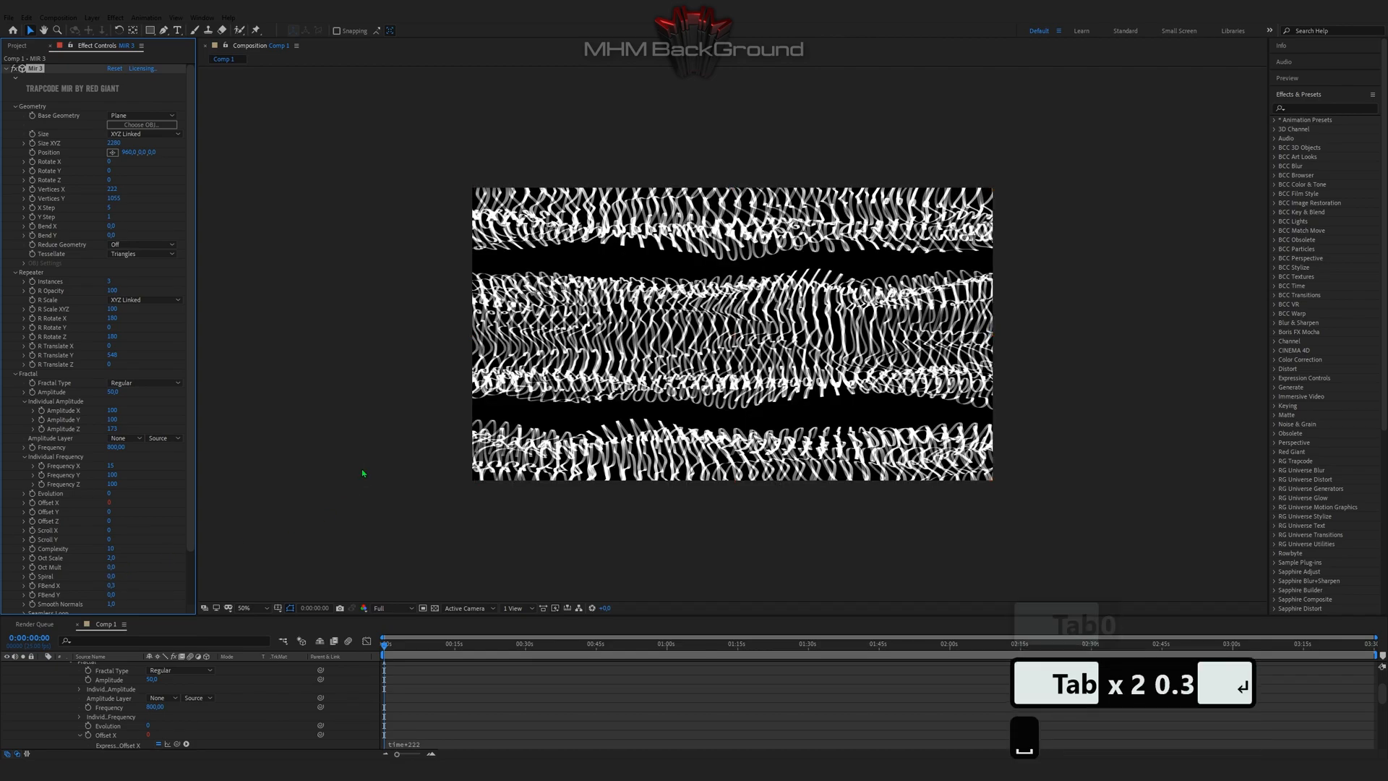
# Step: Expand the Material, Shader and Visibility groups of Mir 3 and look through their settings
pyautogui.scroll(-2, 134, 519)
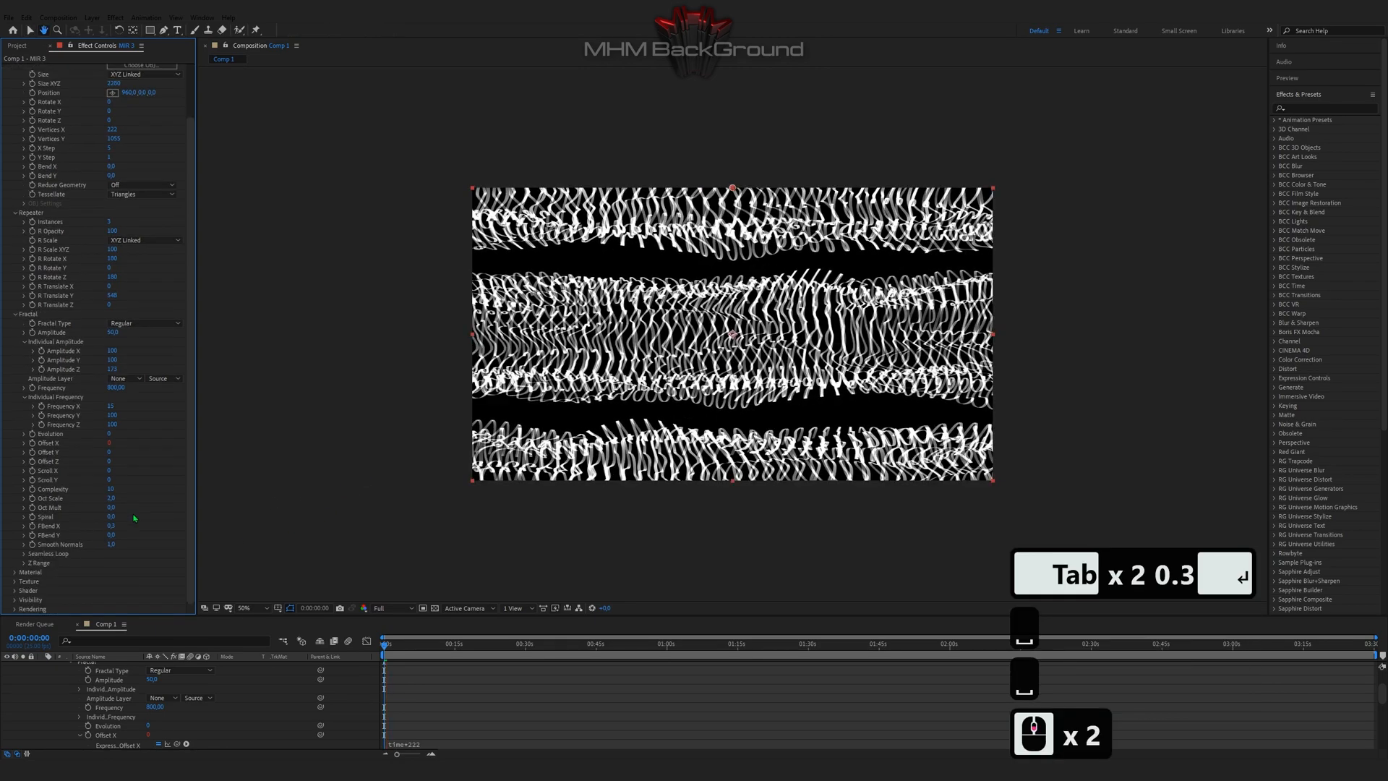
pyautogui.click(15, 582)
pyautogui.scroll(-5, 120, 541)
pyautogui.click(15, 502)
pyautogui.click(15, 499)
pyautogui.click(15, 572)
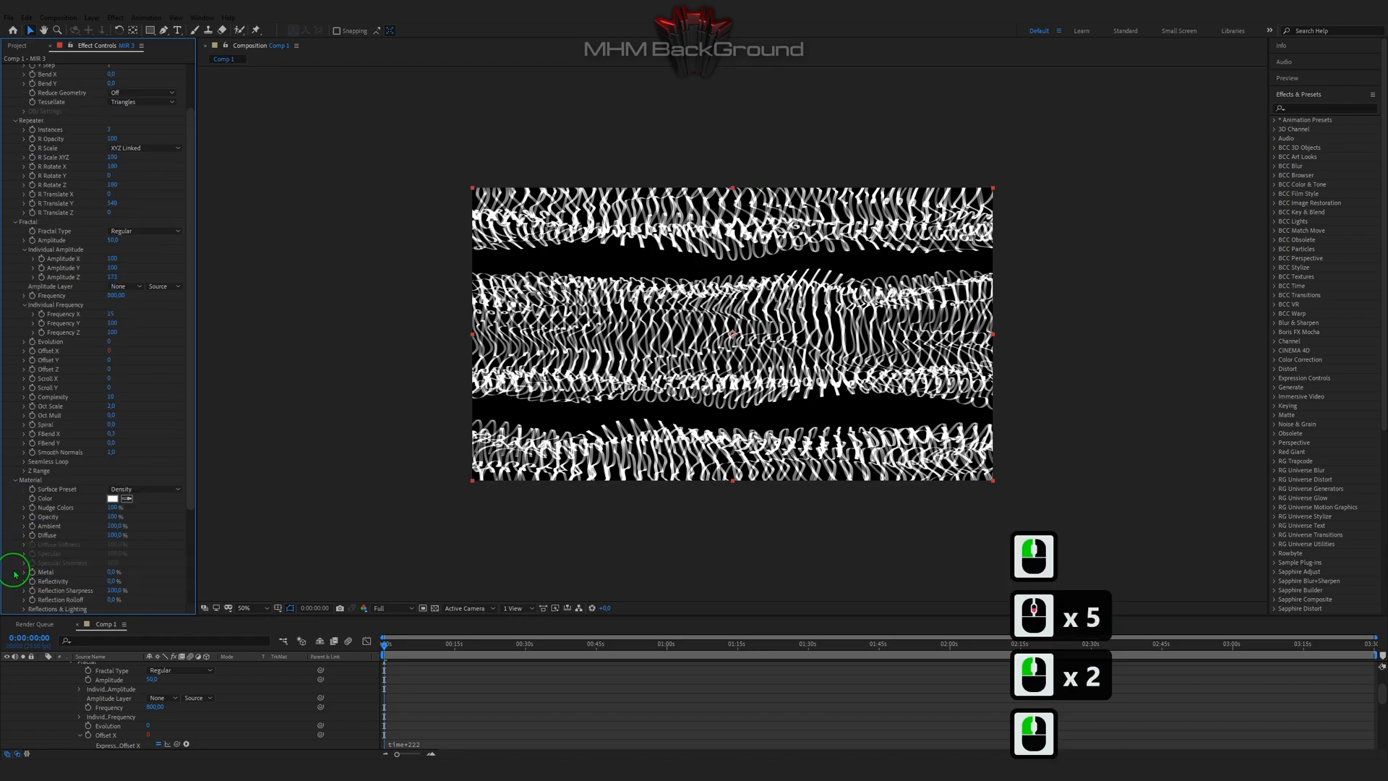
pyautogui.scroll(-5, 31, 566)
pyautogui.click(15, 590)
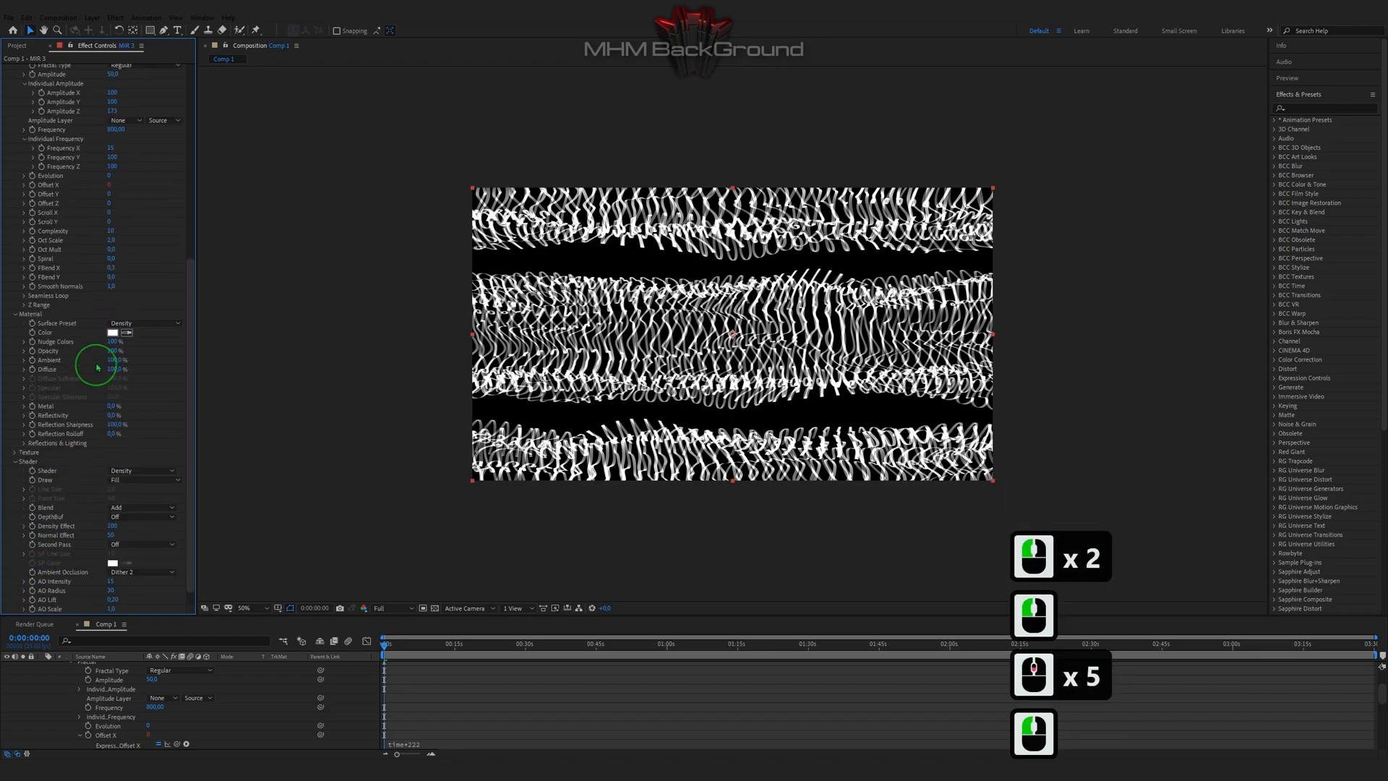
pyautogui.scroll(-4, 45, 549)
pyautogui.click(15, 601)
pyautogui.scroll(-1, 61, 552)
pyautogui.scroll(1, 78, 540)
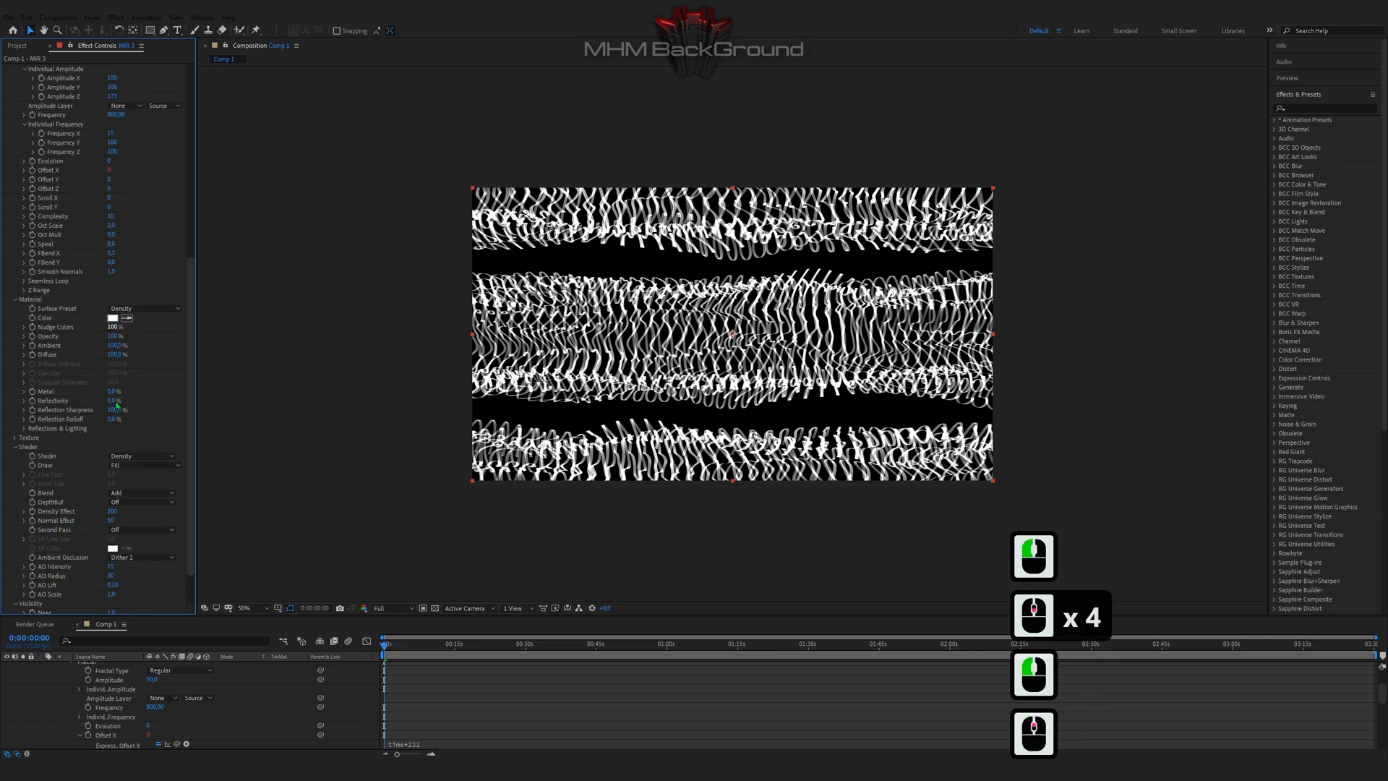
pyautogui.scroll(-3, 164, 459)
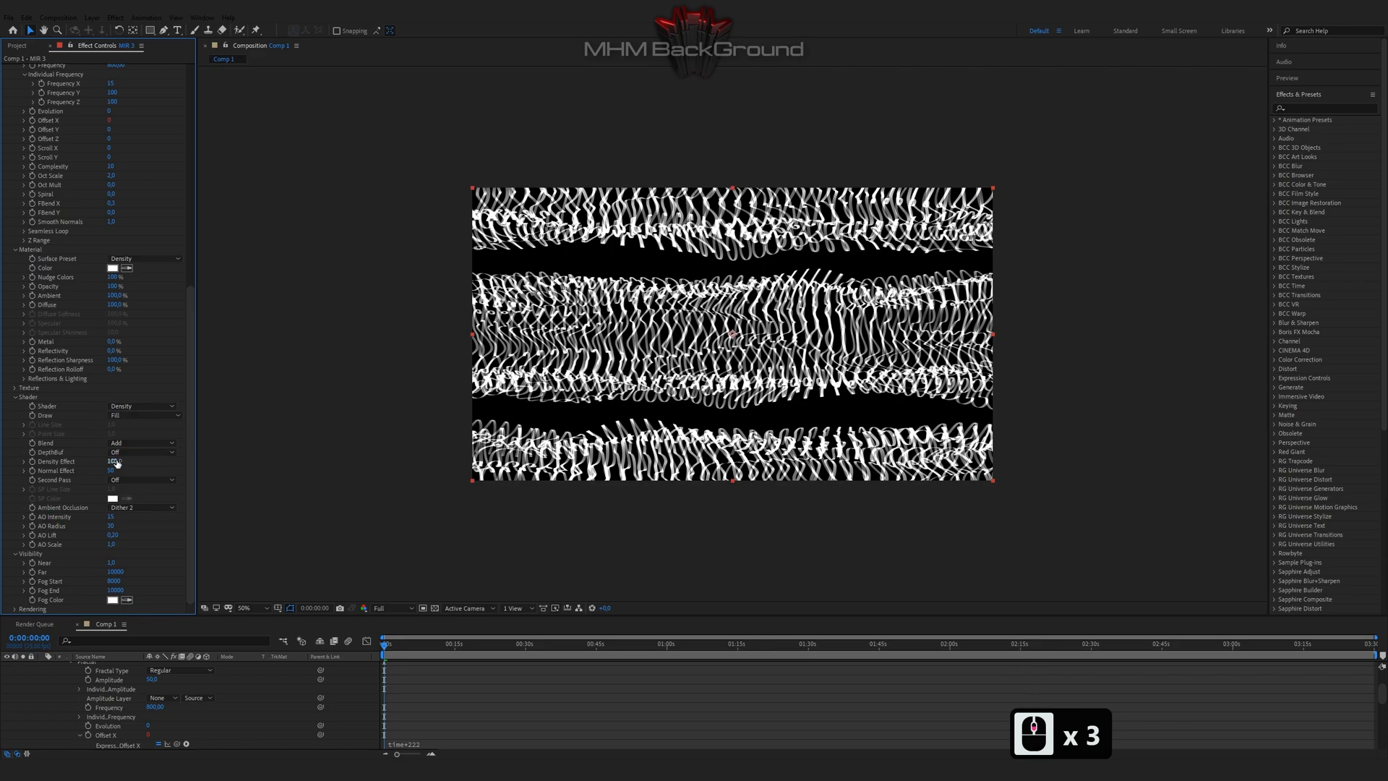
# Step: Set the shader's Draw mode to Points with a Point Size of 36.9
pyautogui.click(141, 415)
pyautogui.click(123, 425)
pyautogui.click(114, 433)
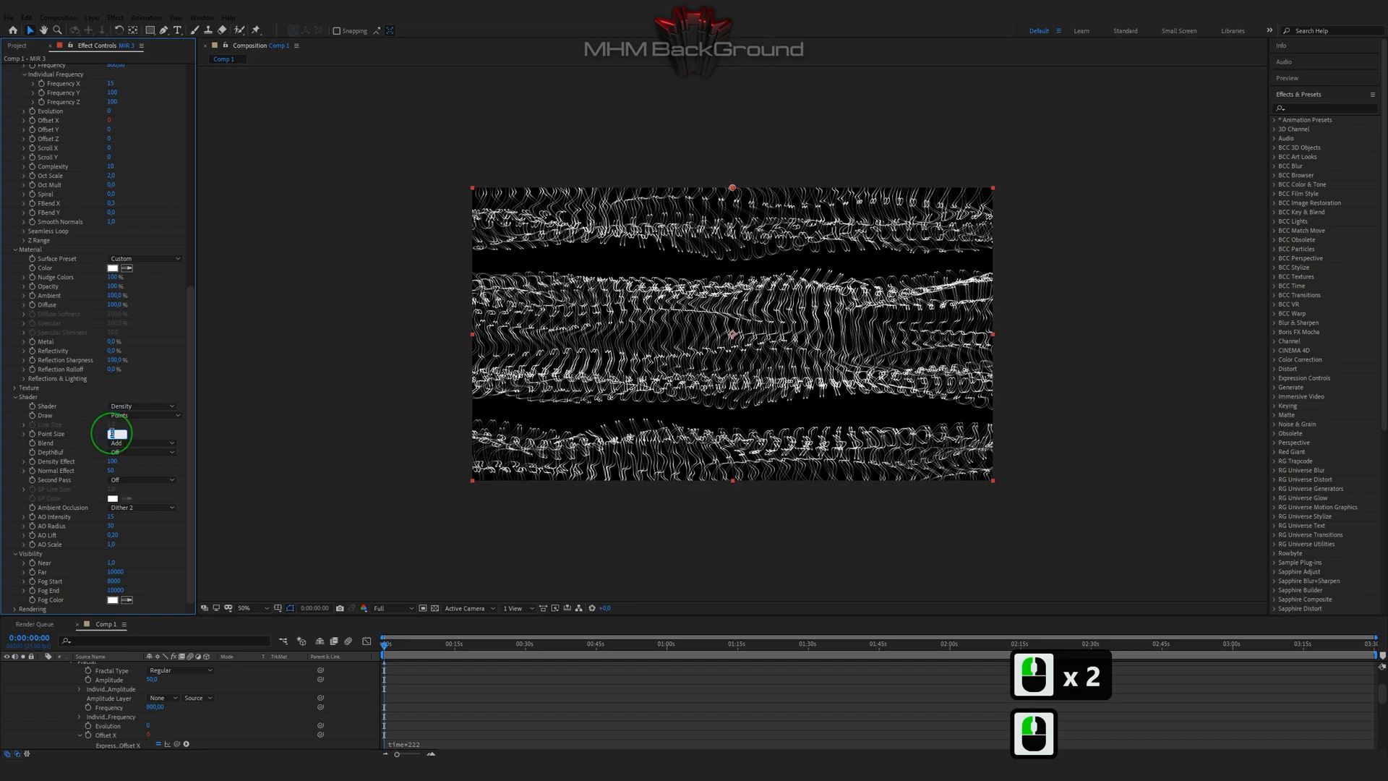
pyautogui.write('36.9')
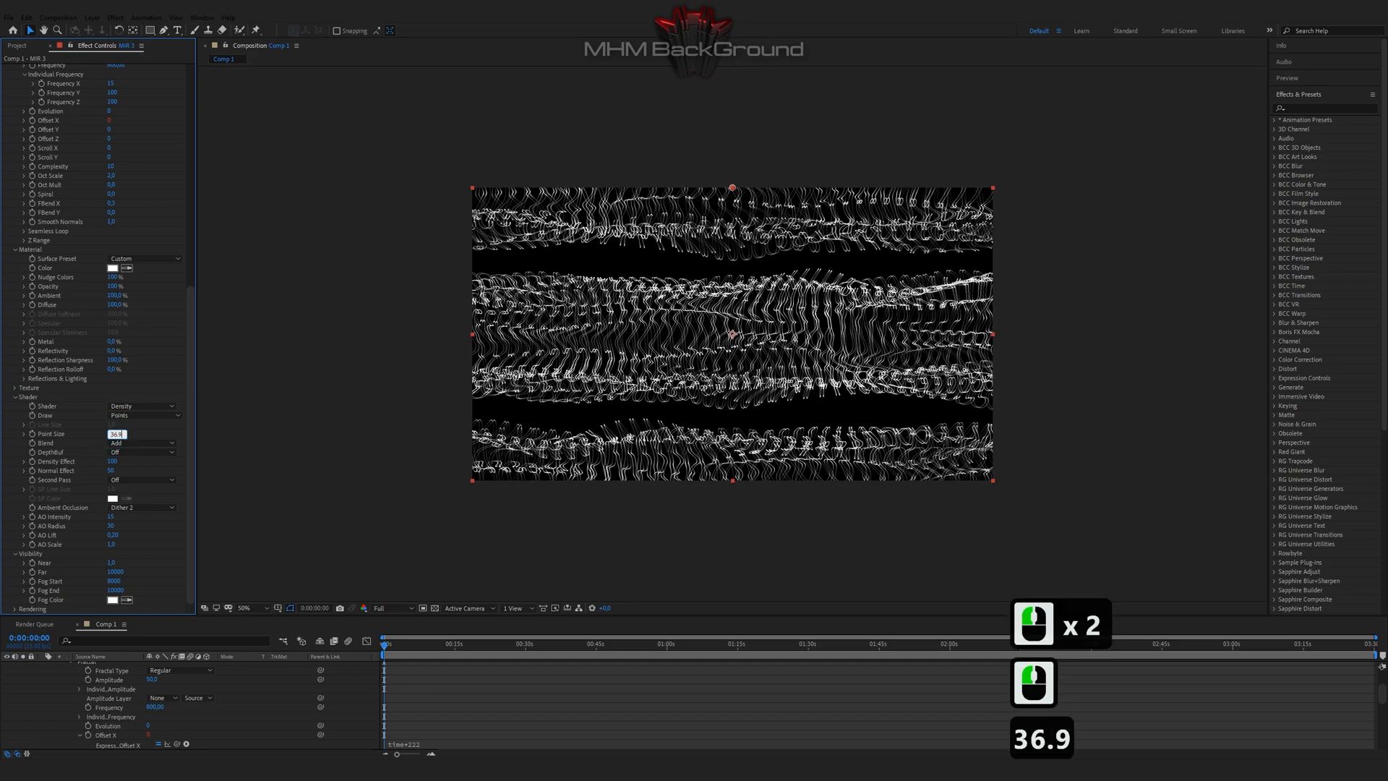
pyautogui.press('Return')
# Step: Turn the shader's Blend off, set Normal Effect to 80, and preview the animation
pyautogui.click(122, 444)
pyautogui.click(136, 455)
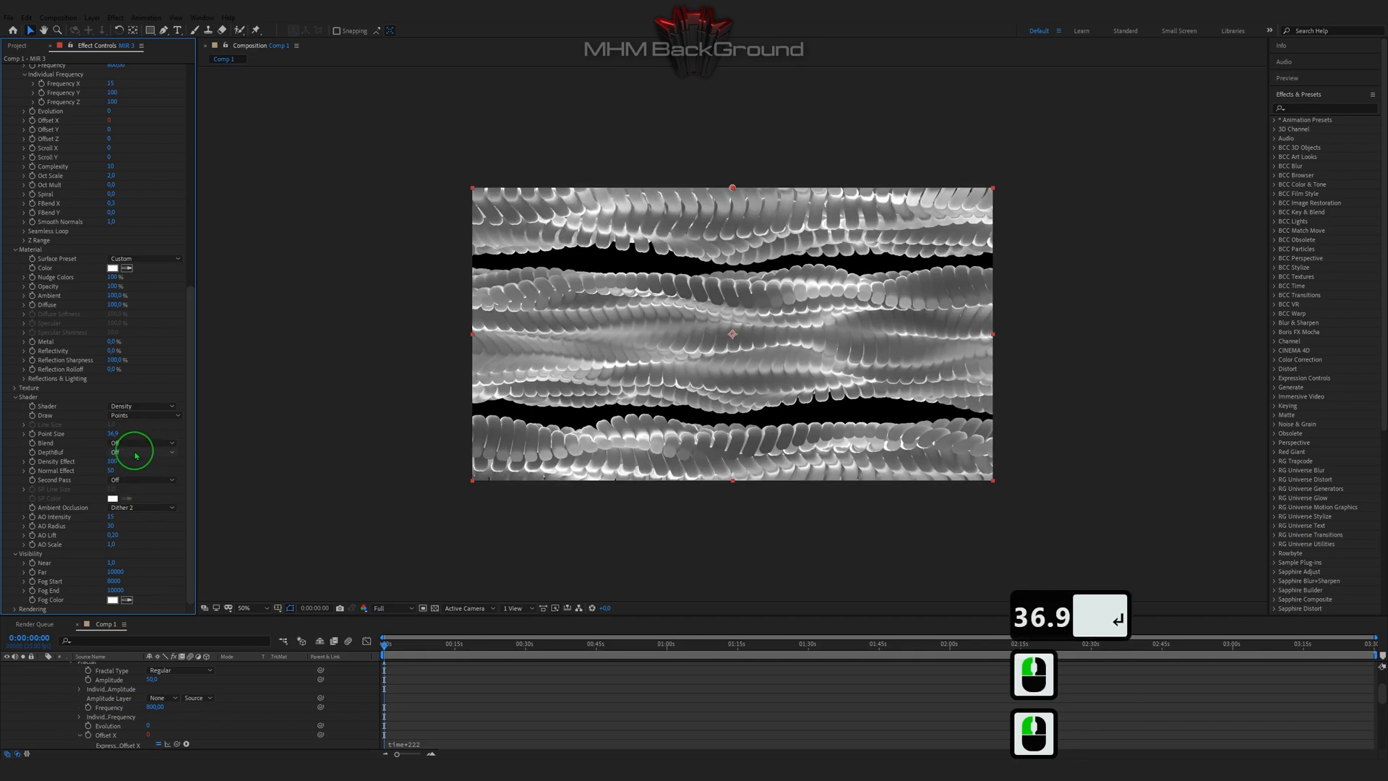
pyautogui.click(110, 471)
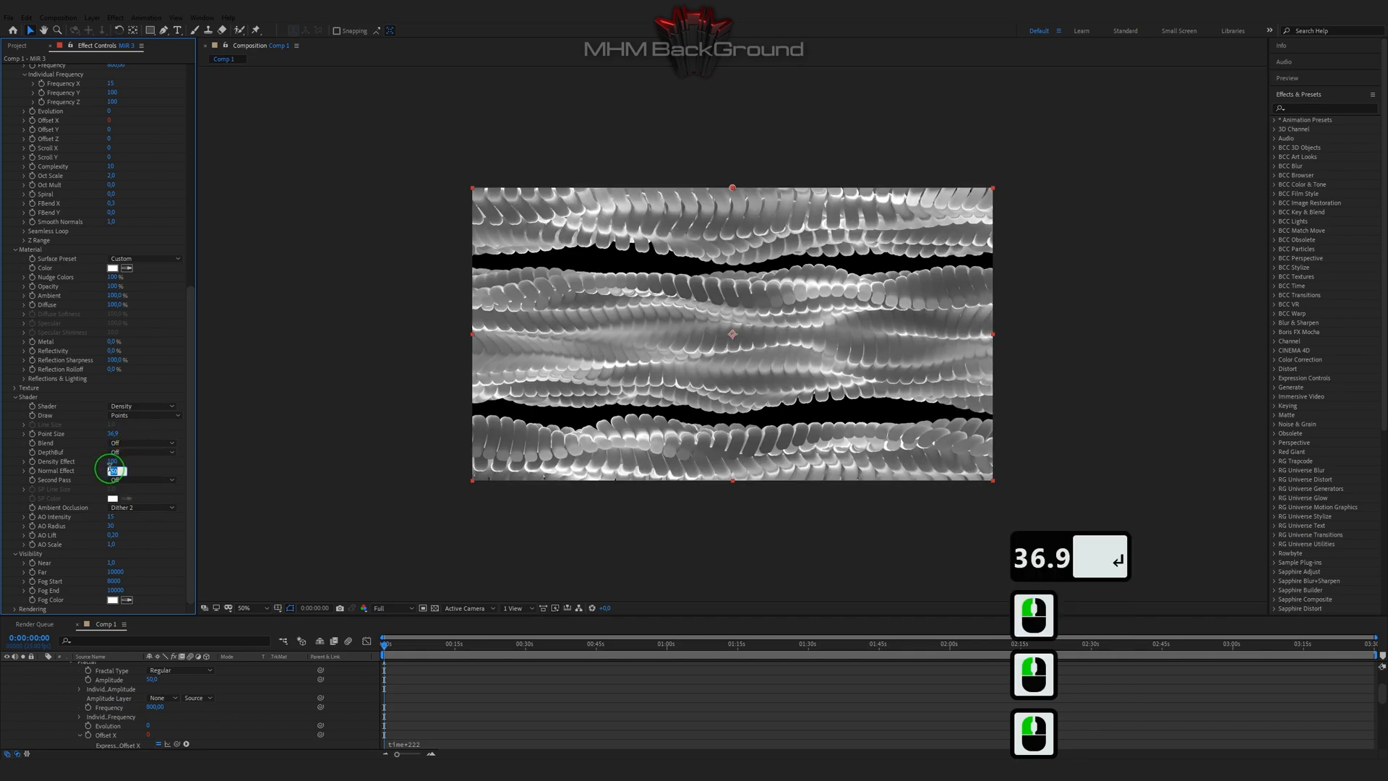
pyautogui.write('80')
pyautogui.click(152, 469)
pyautogui.press('space')
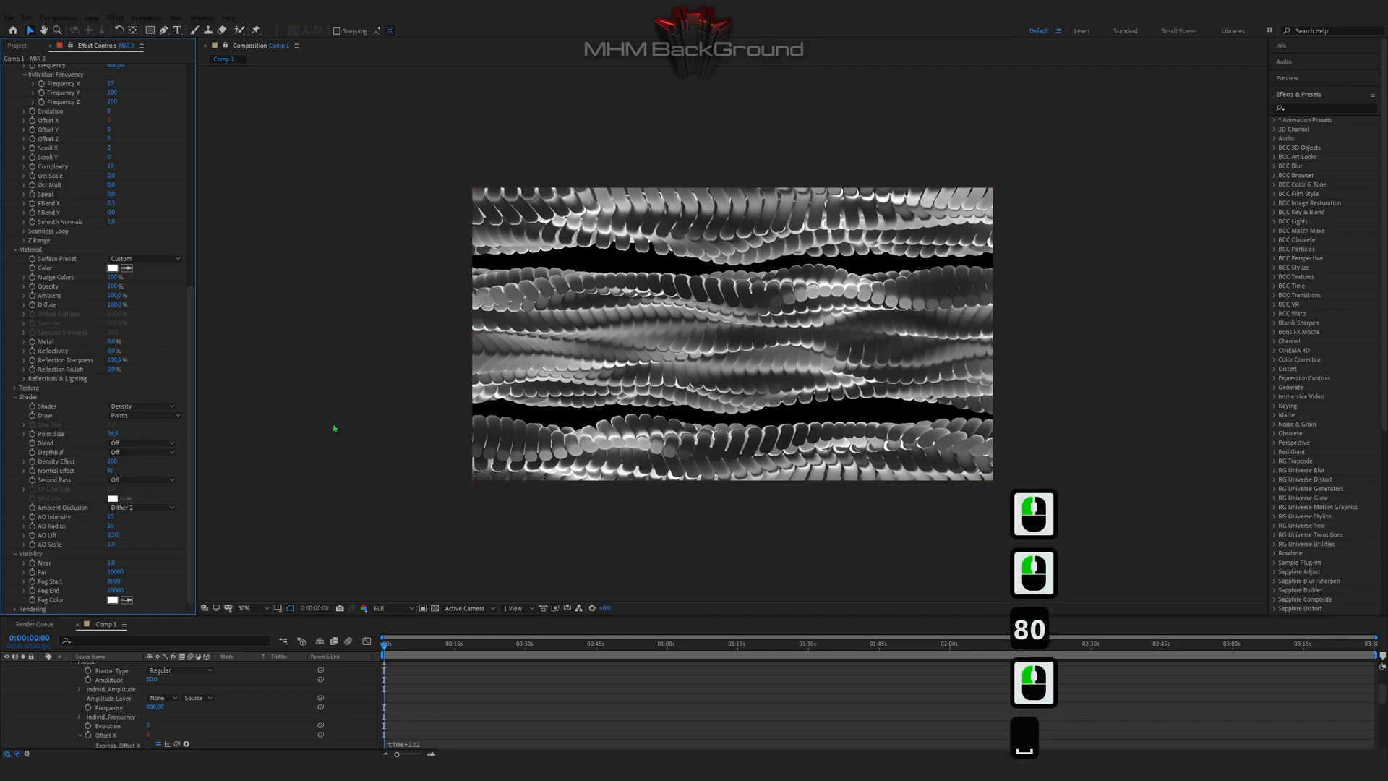
pyautogui.press('space')
pyautogui.press('space')
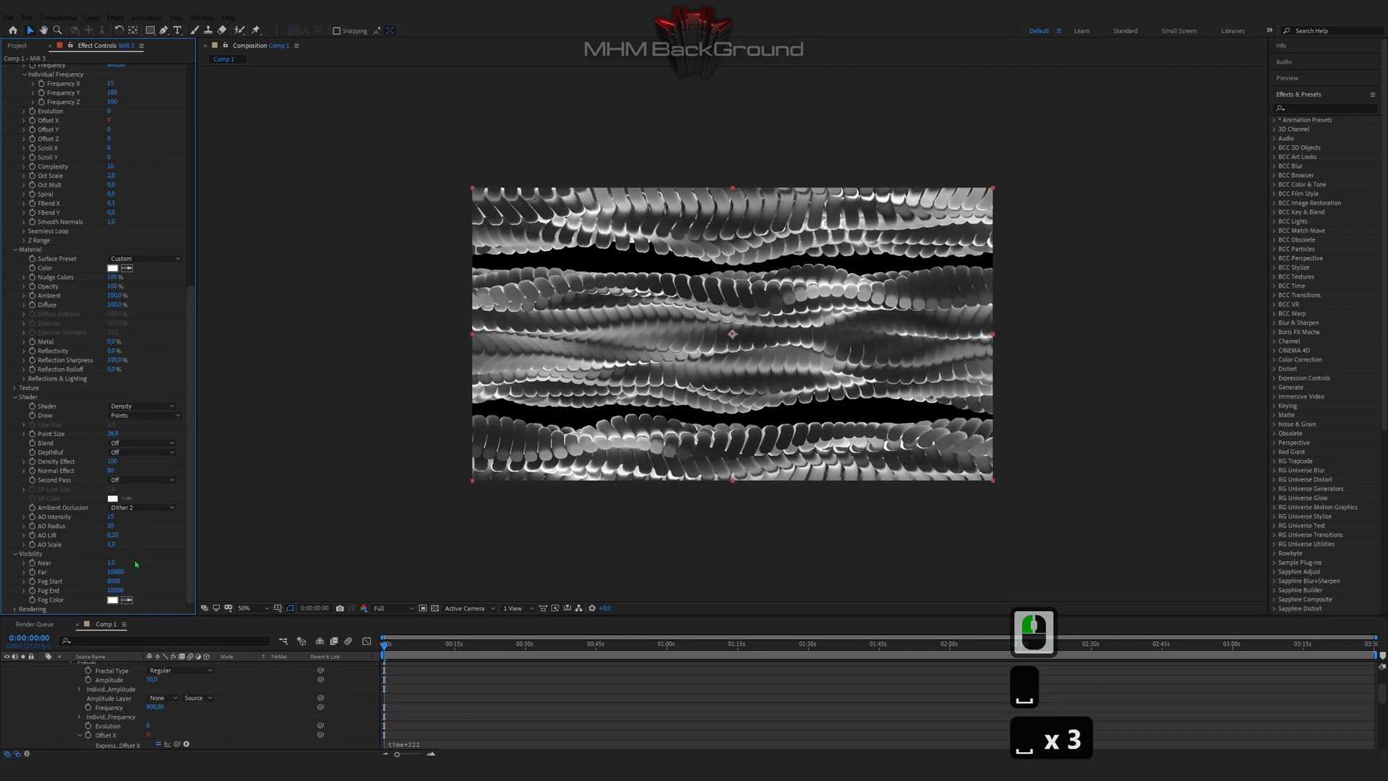
# Step: Search the effects for "glow" and apply the Stylize Glow effect to the MIR 3 layer
pyautogui.scroll(-4, 127, 578)
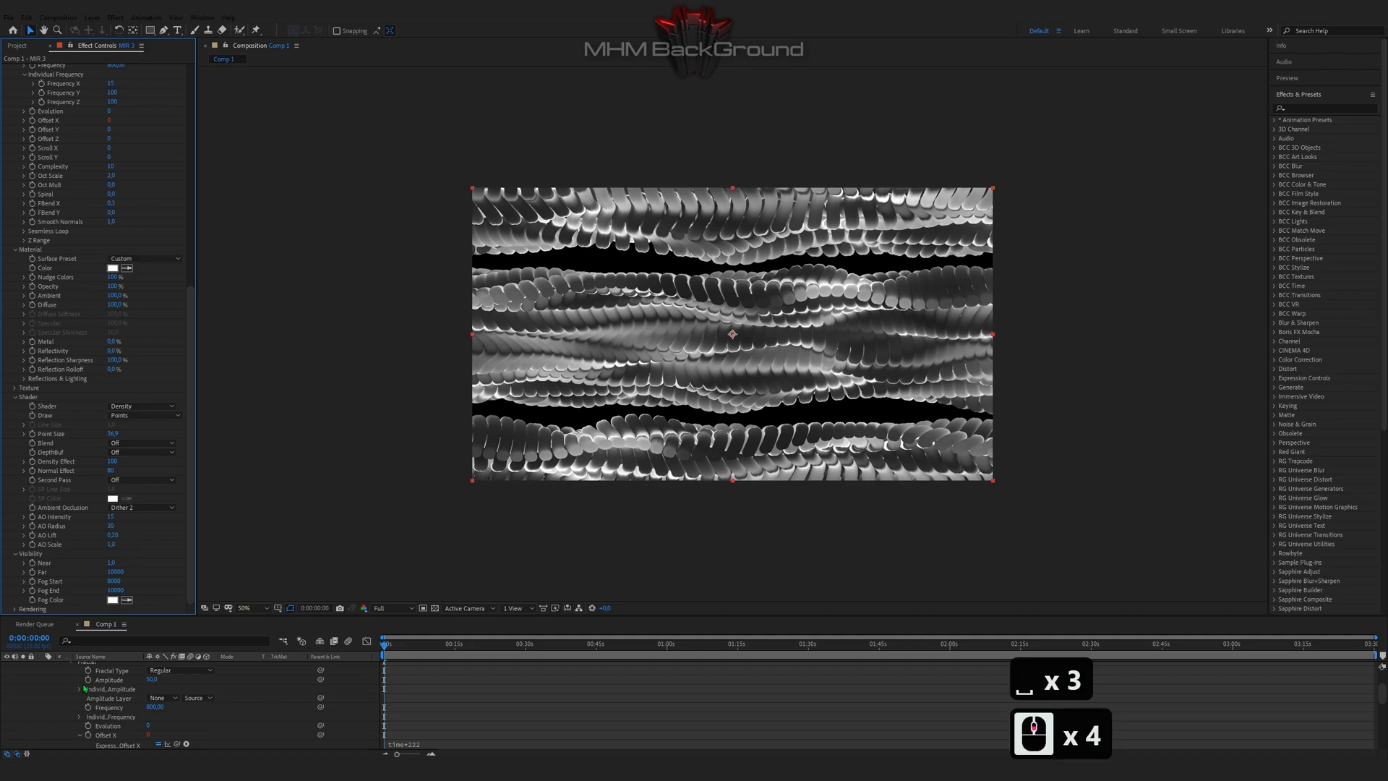
pyautogui.scroll(6, 85, 689)
pyautogui.click(1287, 108)
pyautogui.click(1291, 108)
pyautogui.write('glow')
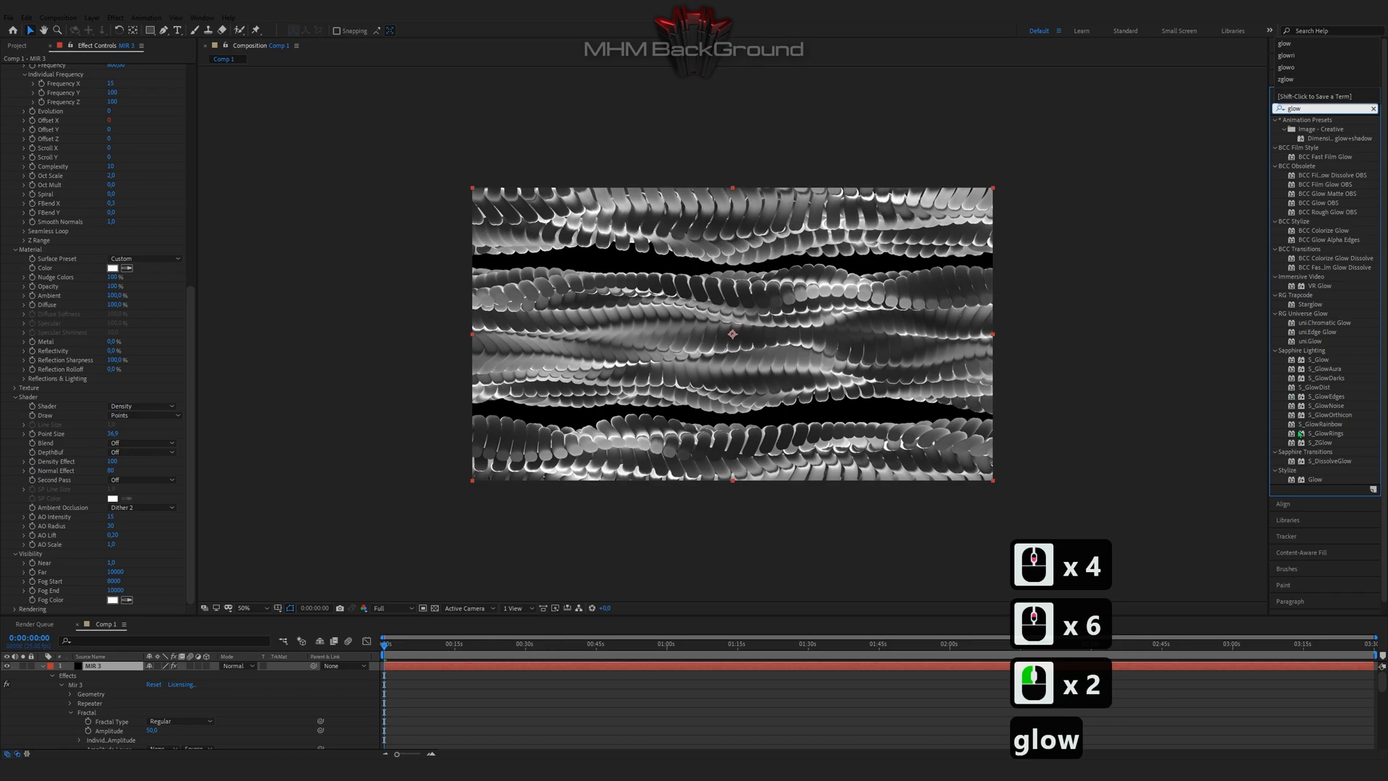
pyautogui.doubleClick(1314, 479)
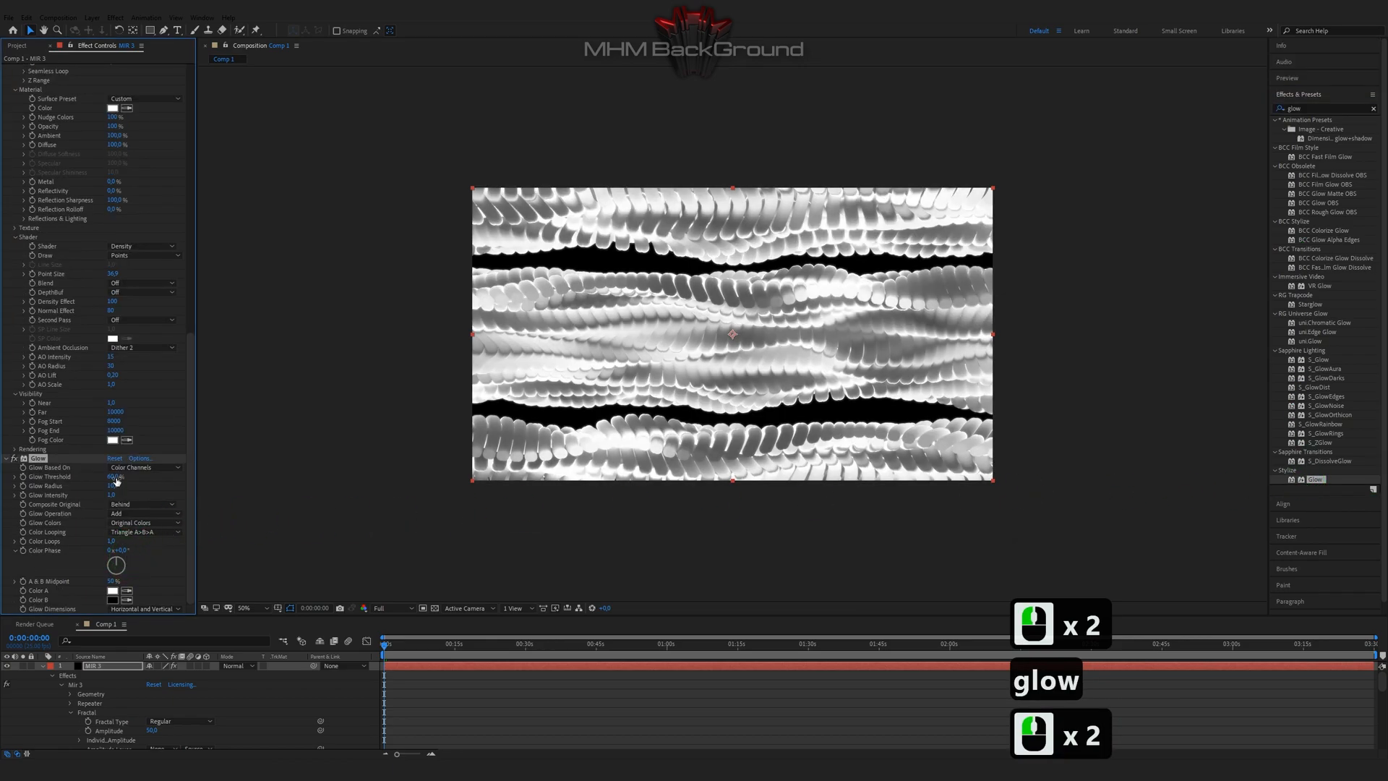
# Step: Set the Glow effect's Glow Radius to 46
pyautogui.click(113, 485)
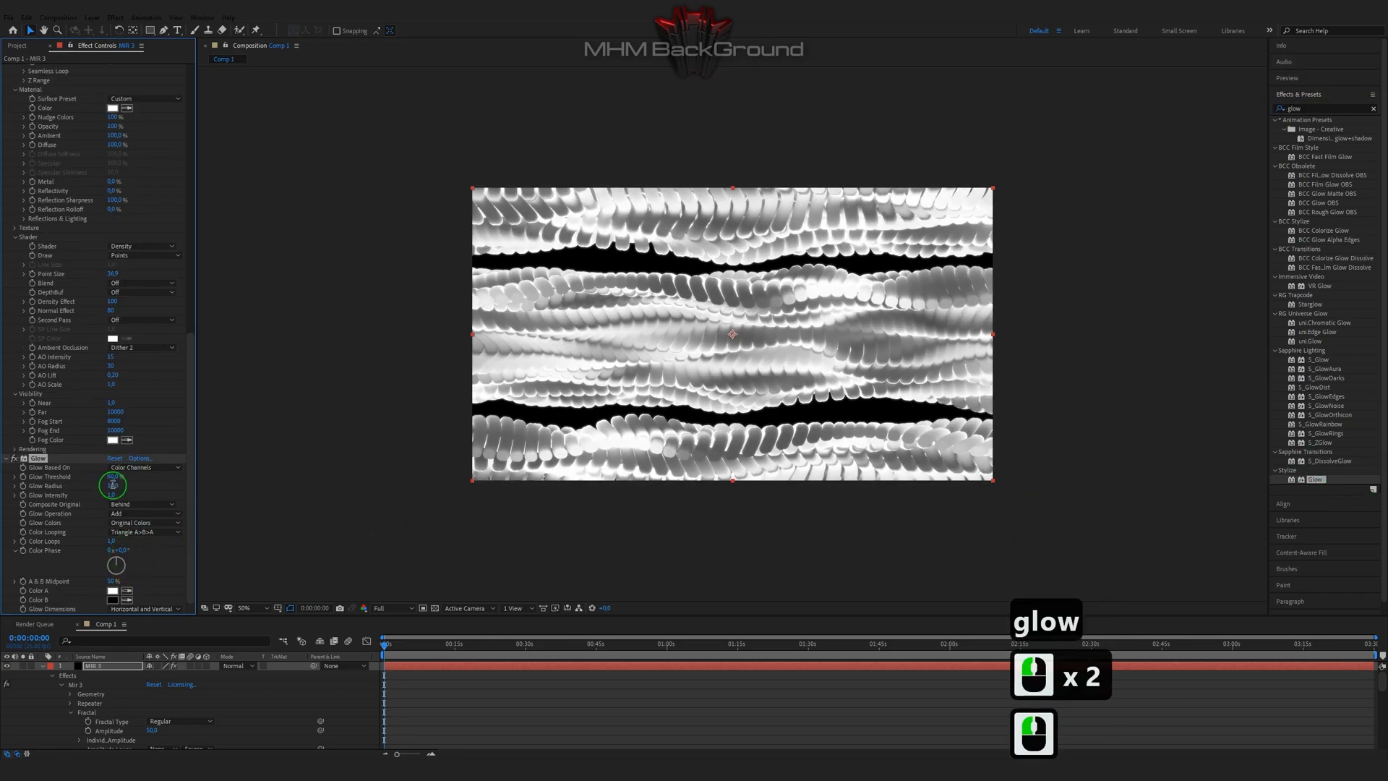
pyautogui.write('46')
pyautogui.click(154, 489)
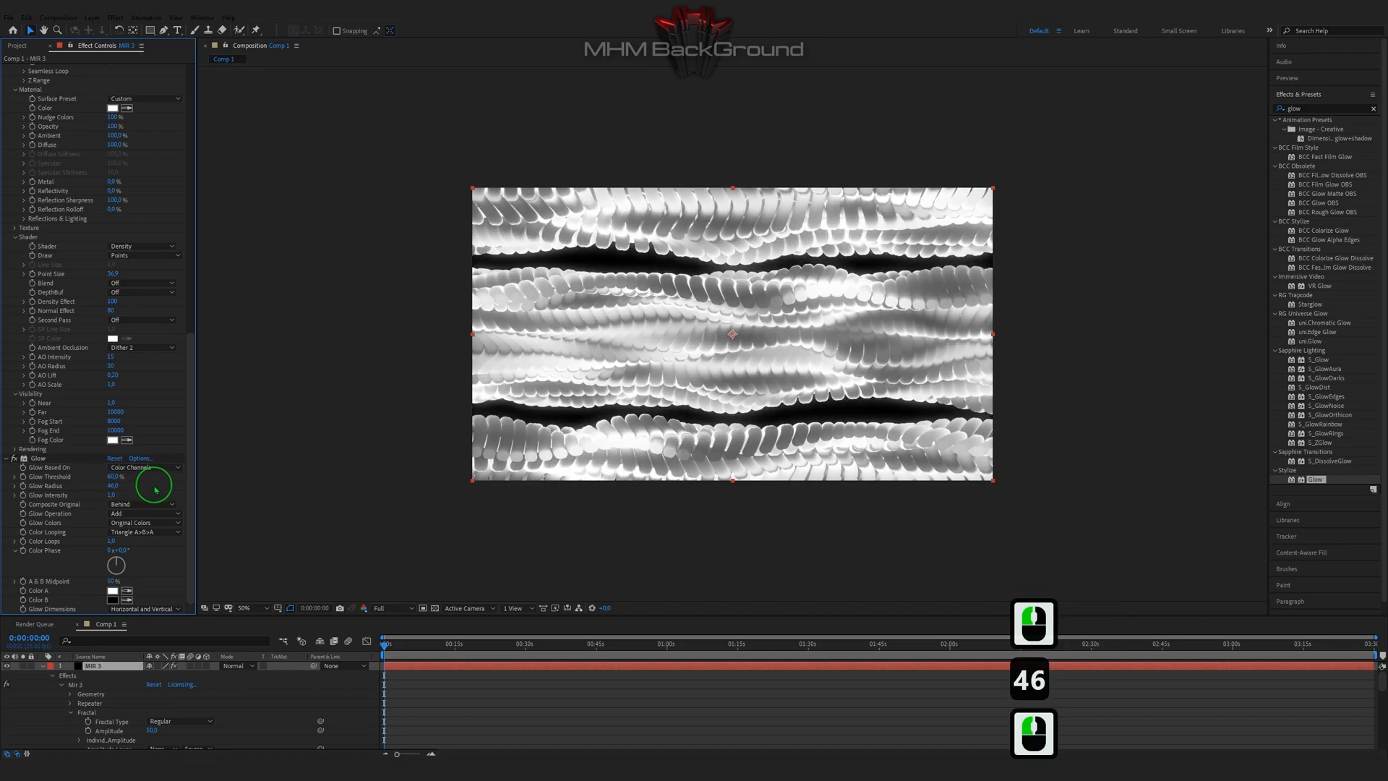
# Step: Apply the Sapphire Time effect S_TimeWarpRGB to the MIR 3 layer
pyautogui.click(92, 190)
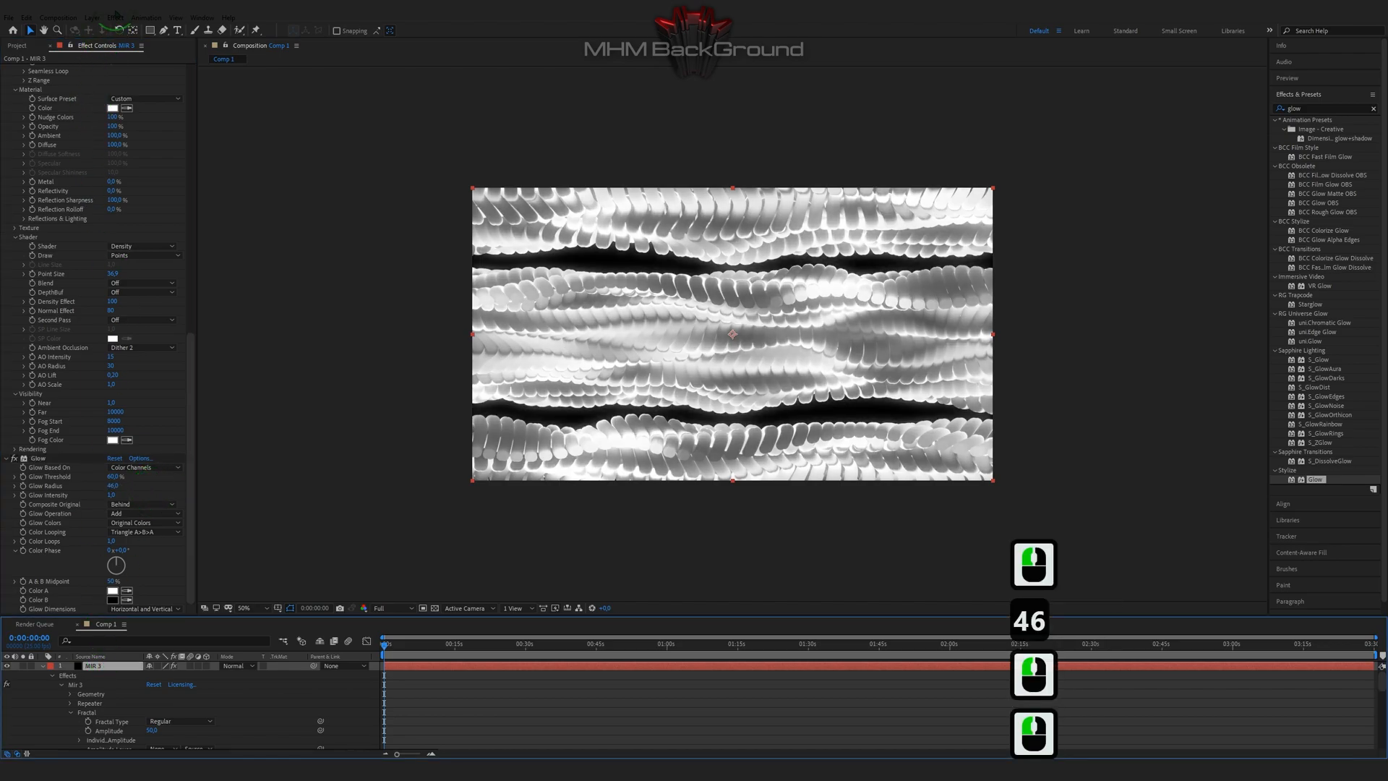
pyautogui.click(115, 17)
pyautogui.moveTo(180, 641)
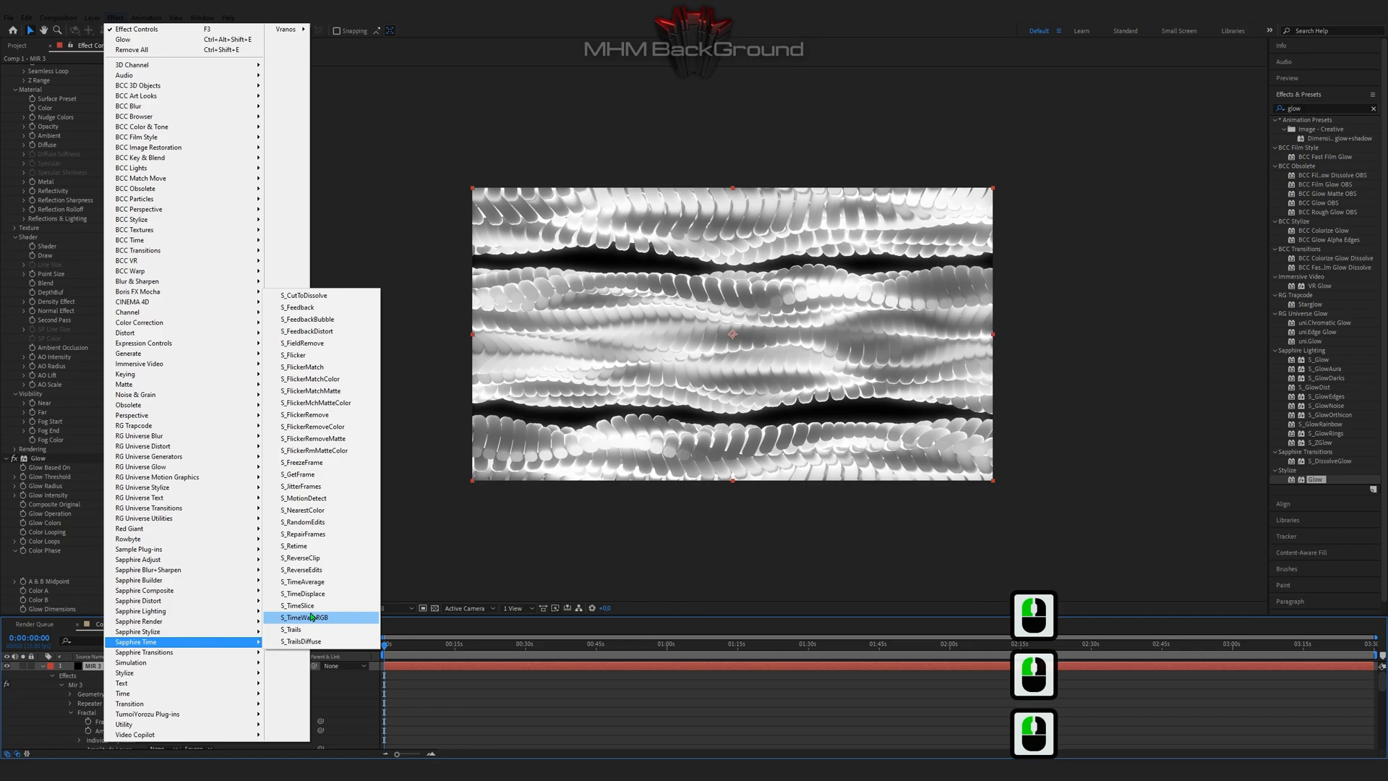
pyautogui.click(312, 617)
# Step: Set S_TimeWarpRGB's Red and Blue Shift Frames to 0 and its Output Opacity to Copy From Input
pyautogui.click(108, 526)
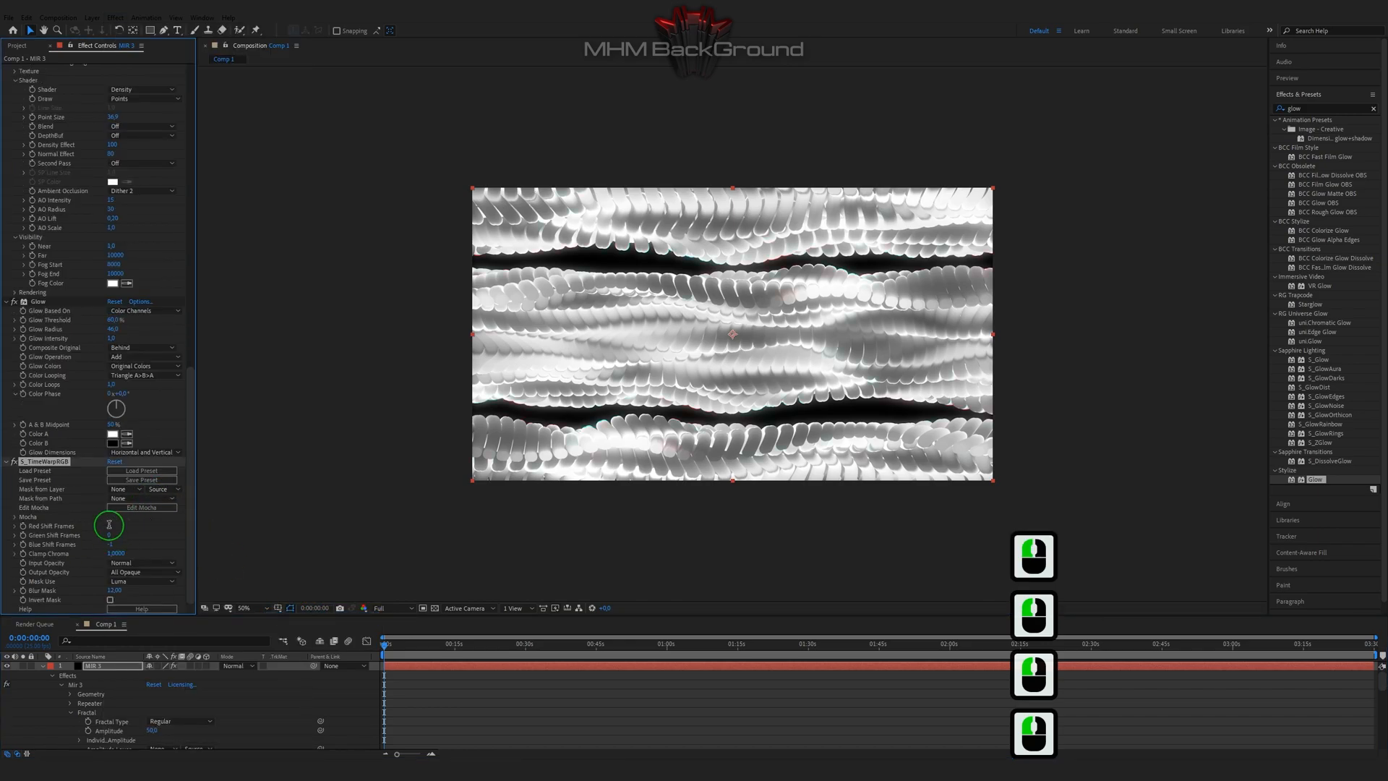
pyautogui.press('Tab')
pyautogui.press('Tab')
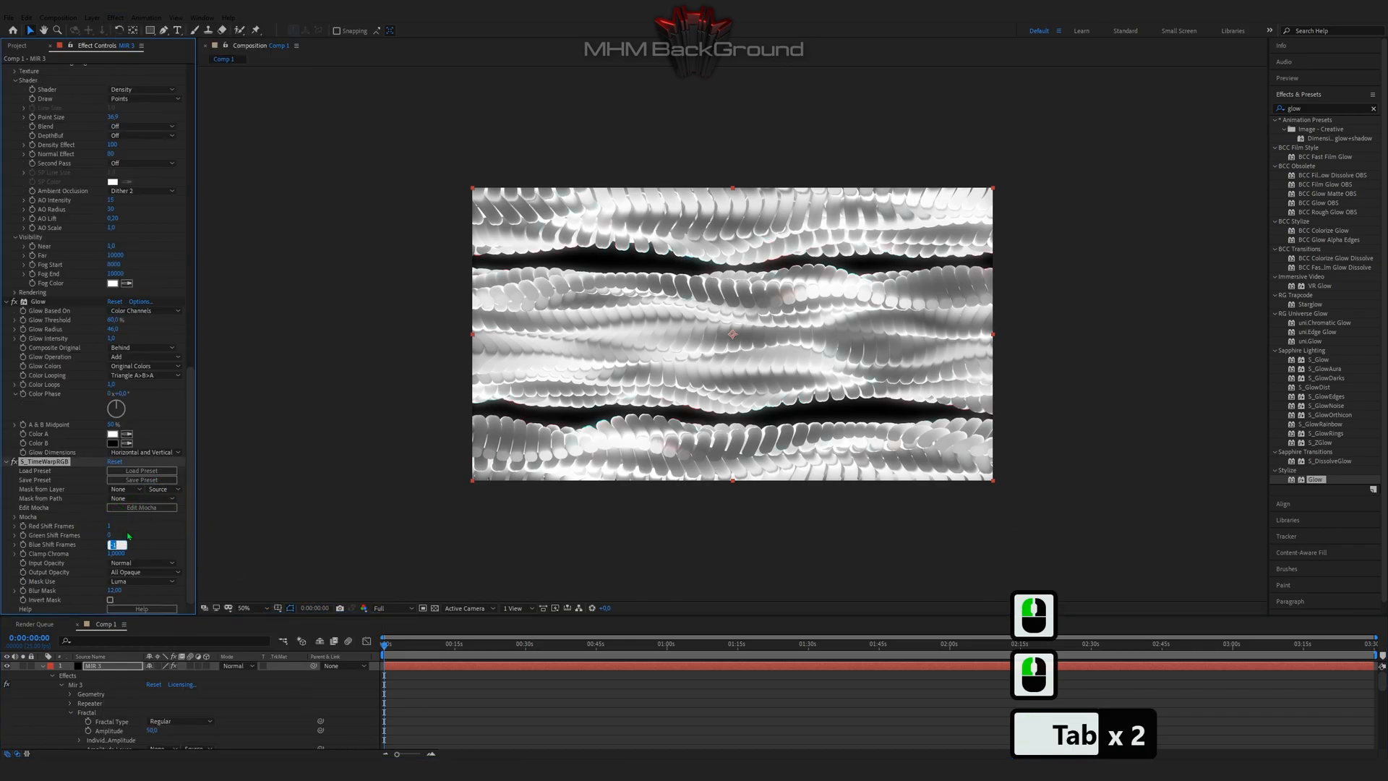
pyautogui.write('0')
pyautogui.click(110, 526)
pyautogui.write('0')
pyautogui.click(130, 558)
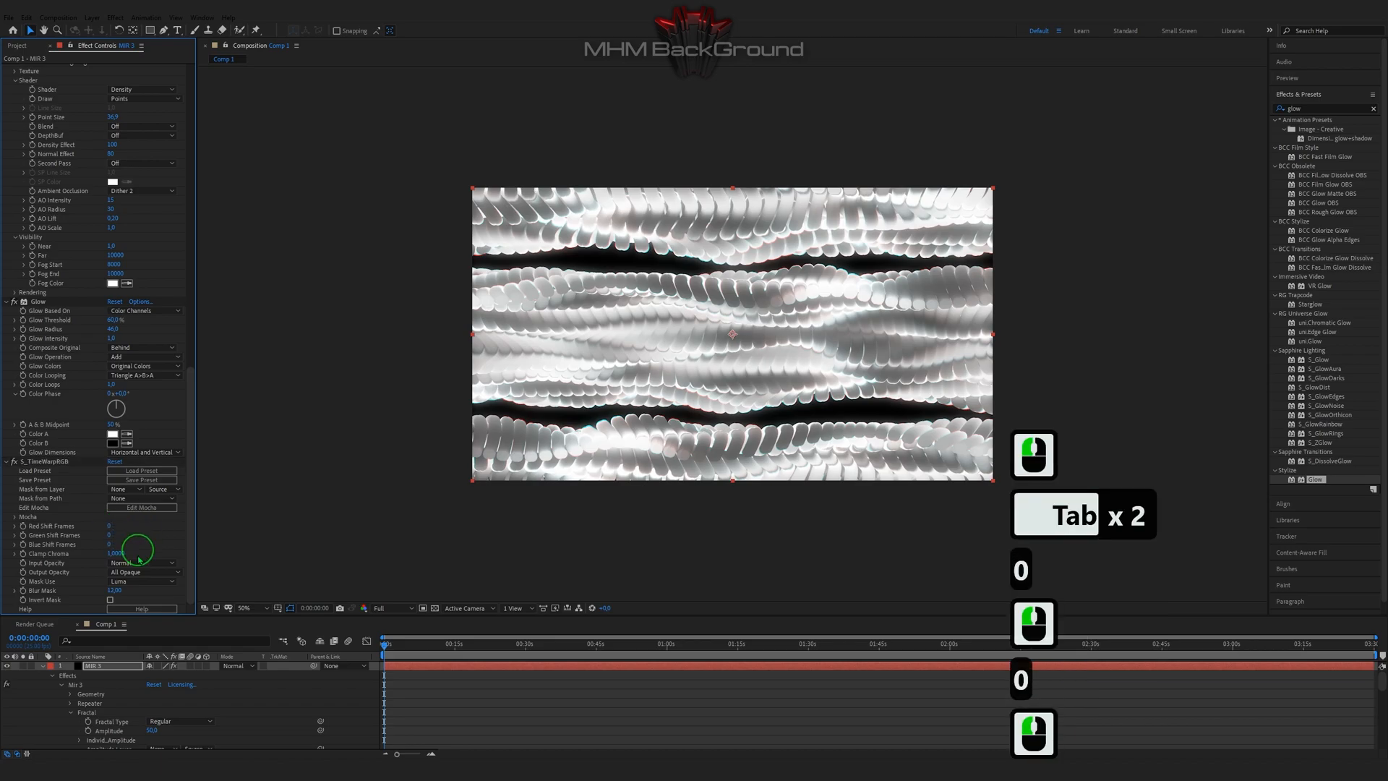
pyautogui.click(139, 574)
pyautogui.click(146, 600)
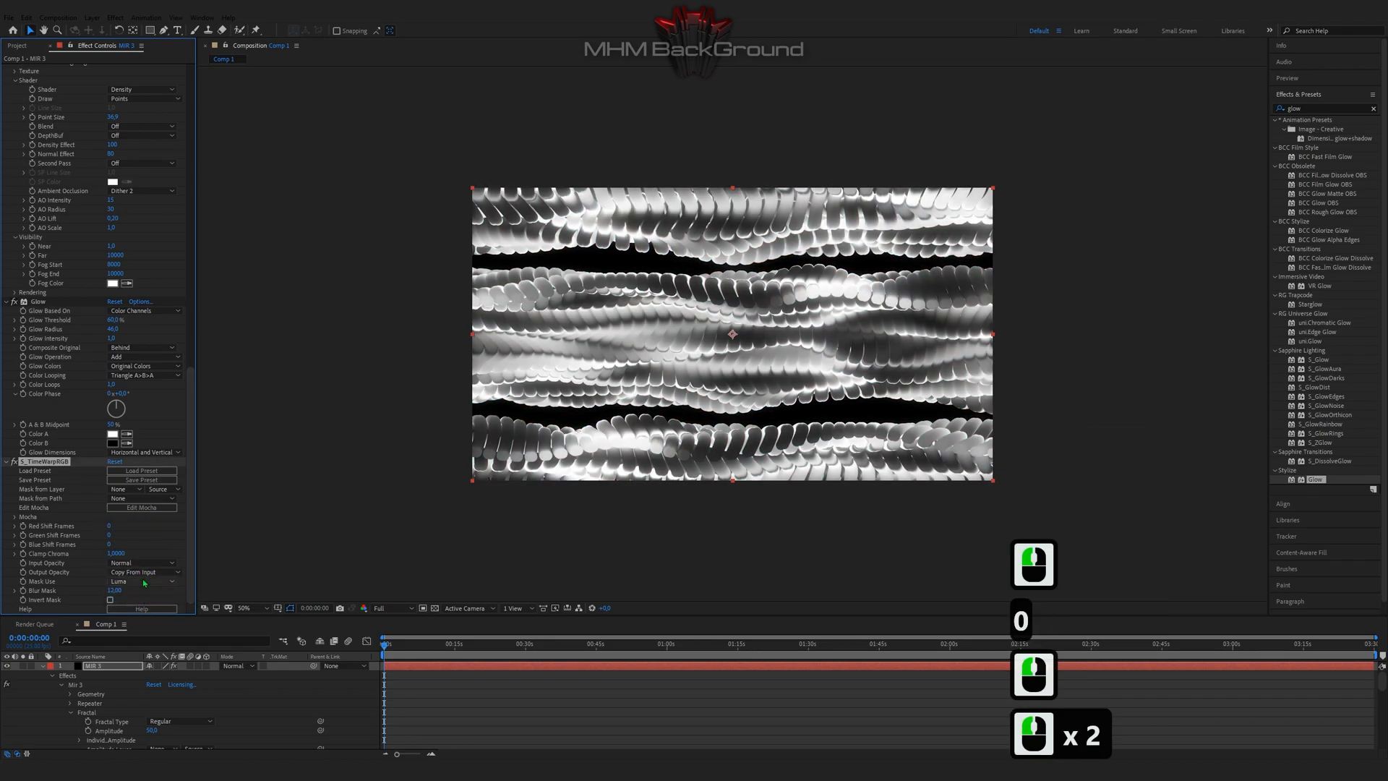
# Step: Collapse the MIR 3 layer's properties and check the composition against the transparency grid
pyautogui.scroll(4, 53, 703)
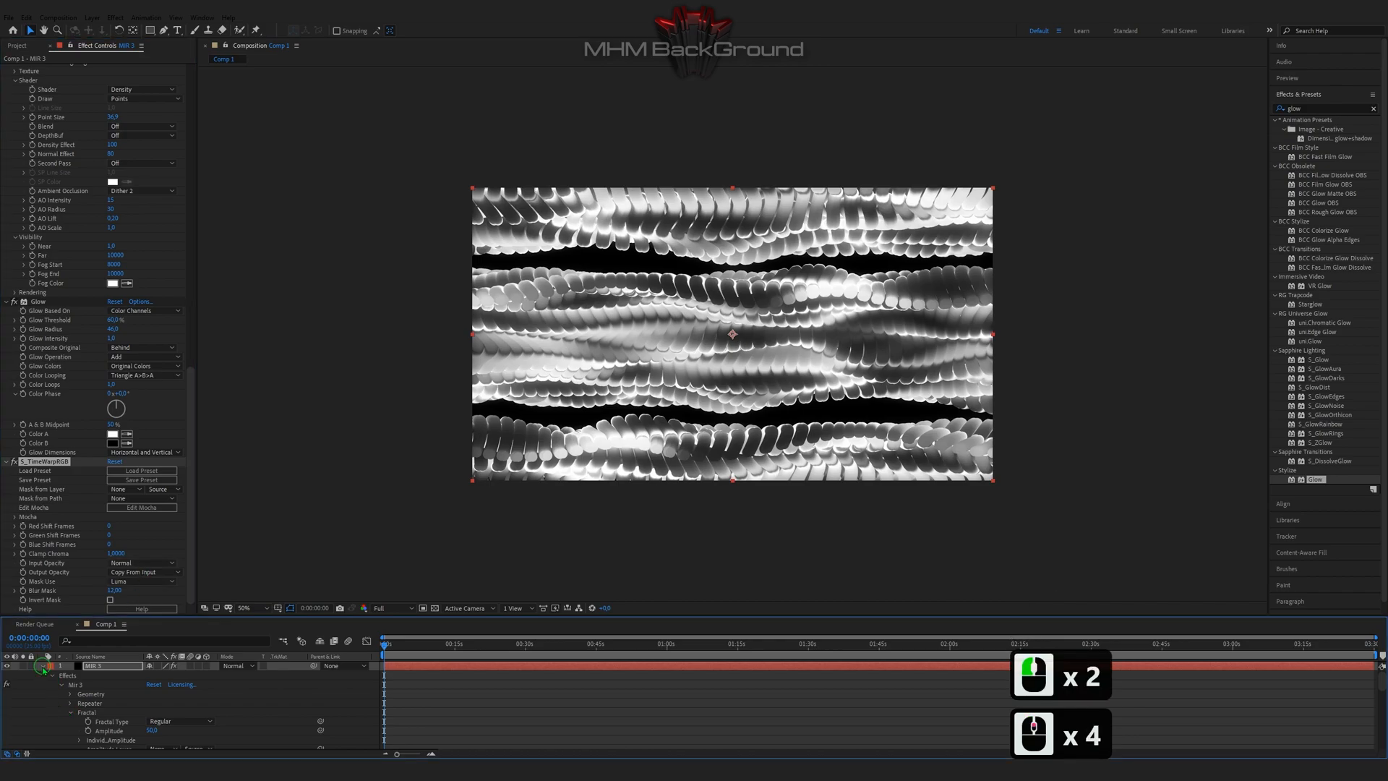
pyautogui.doubleClick(41, 666)
pyautogui.rightClick(75, 701)
pyautogui.click(125, 713)
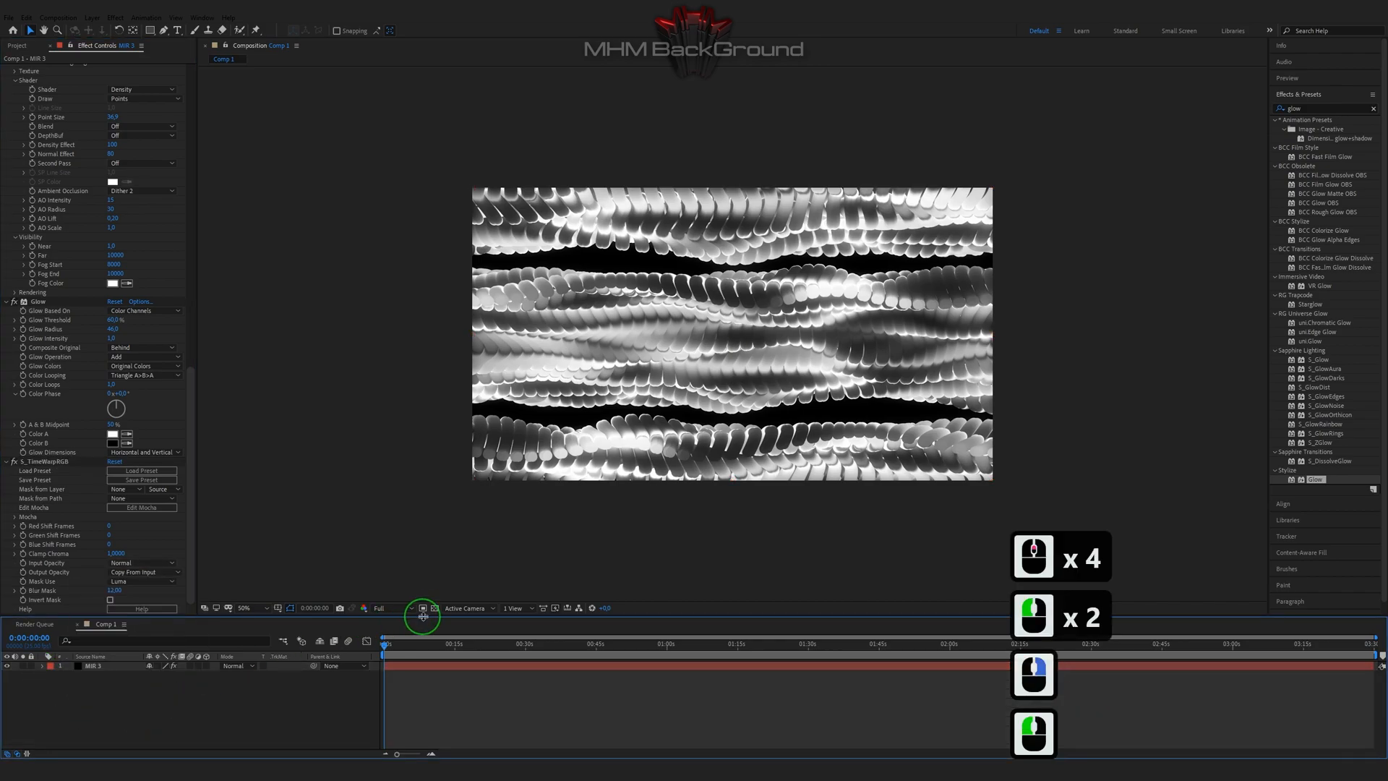
pyautogui.click(434, 609)
pyautogui.click(434, 609)
# Step: Create a white solid at 1920 x 1080 px and place it beneath the MIR 3 layer
pyautogui.rightClick(88, 715)
pyautogui.moveTo(154, 595)
pyautogui.click(246, 622)
pyautogui.click(139, 250)
pyautogui.click(217, 81)
pyautogui.click(439, 82)
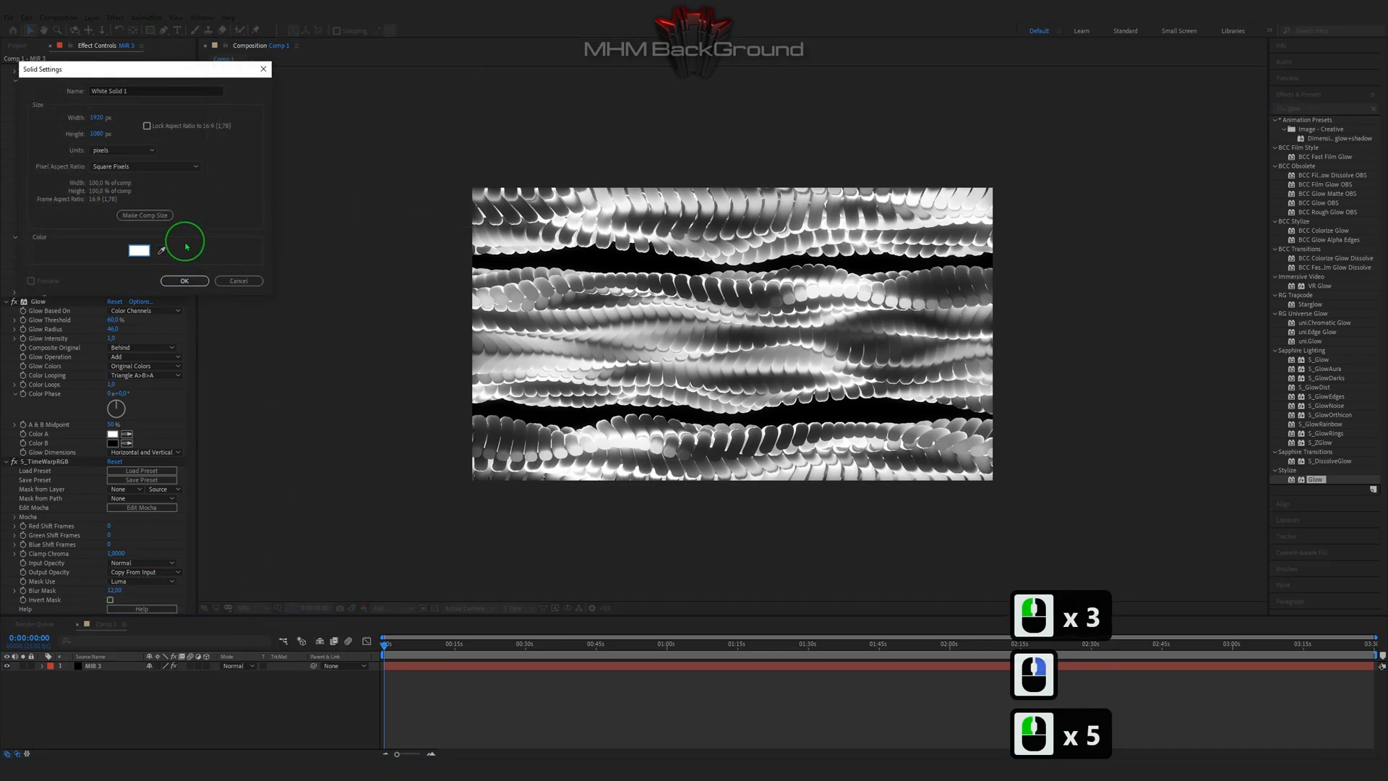
pyautogui.click(184, 281)
pyautogui.moveTo(103, 668); pyautogui.dragTo(99, 707)
pyautogui.click(99, 706)
# Step: Add an adjustment layer above the MIR 3 and white solid layers
pyautogui.rightClick(96, 710)
pyautogui.moveTo(134, 607)
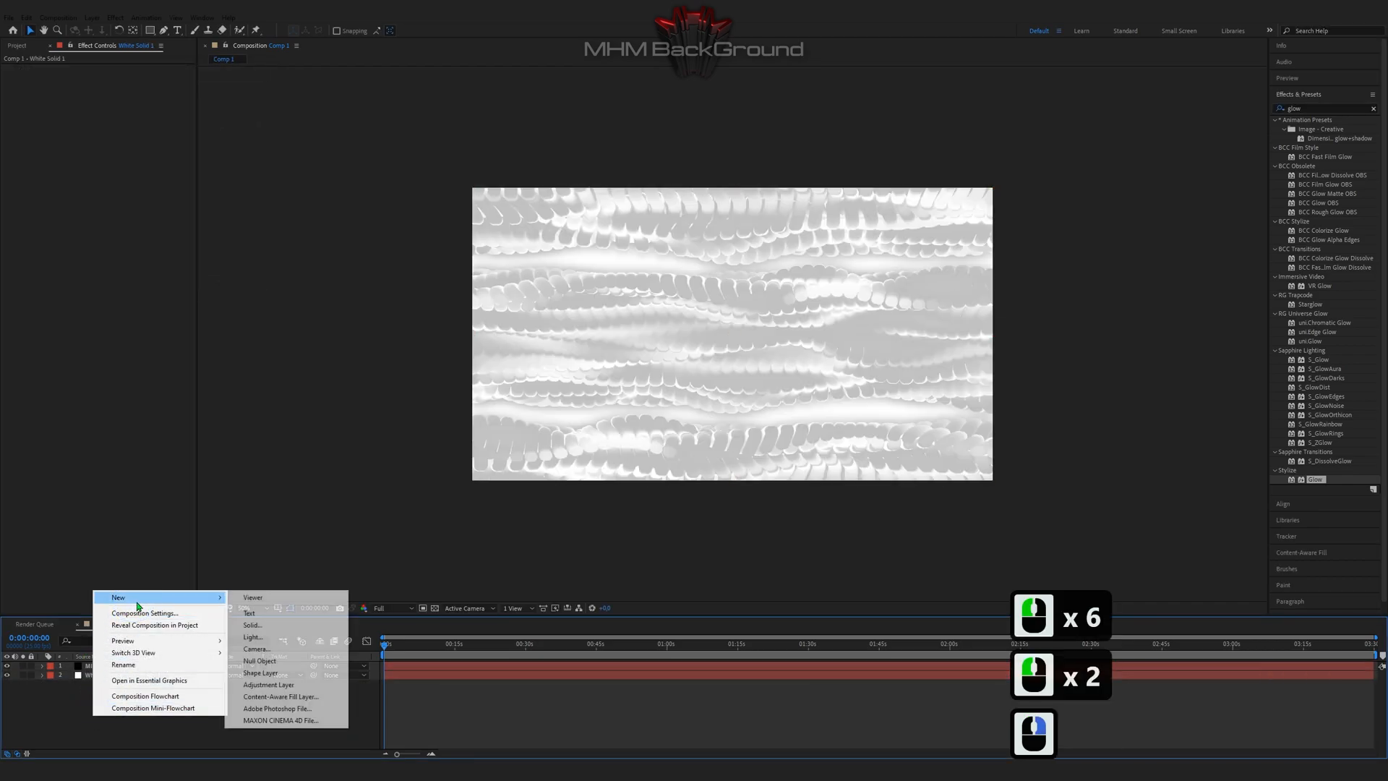
pyautogui.click(285, 685)
# Step: Search the effects for "plas", apply CC Plastic to the adjustment layer, and expand its Surface Bump and Light settings
pyautogui.click(1324, 107)
pyautogui.click(1324, 107)
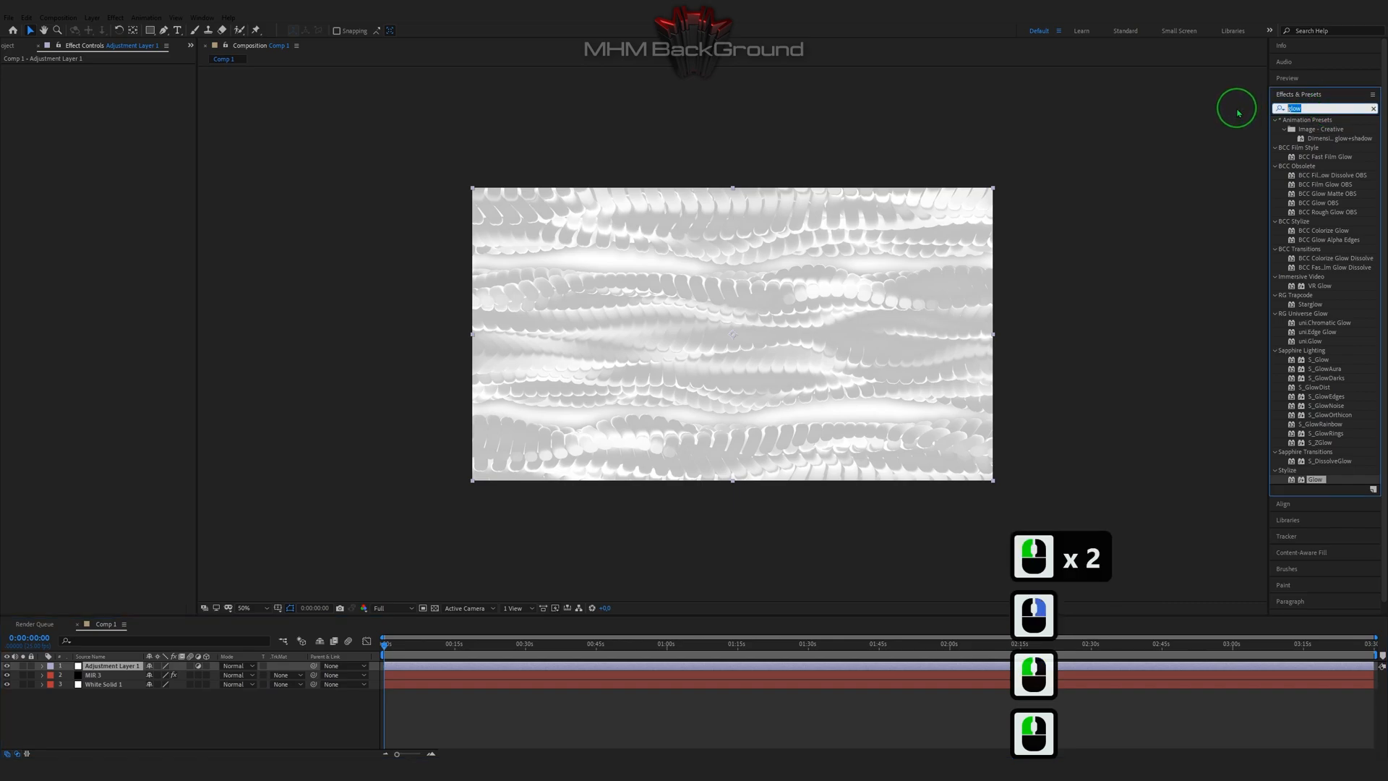
pyautogui.write('plas')
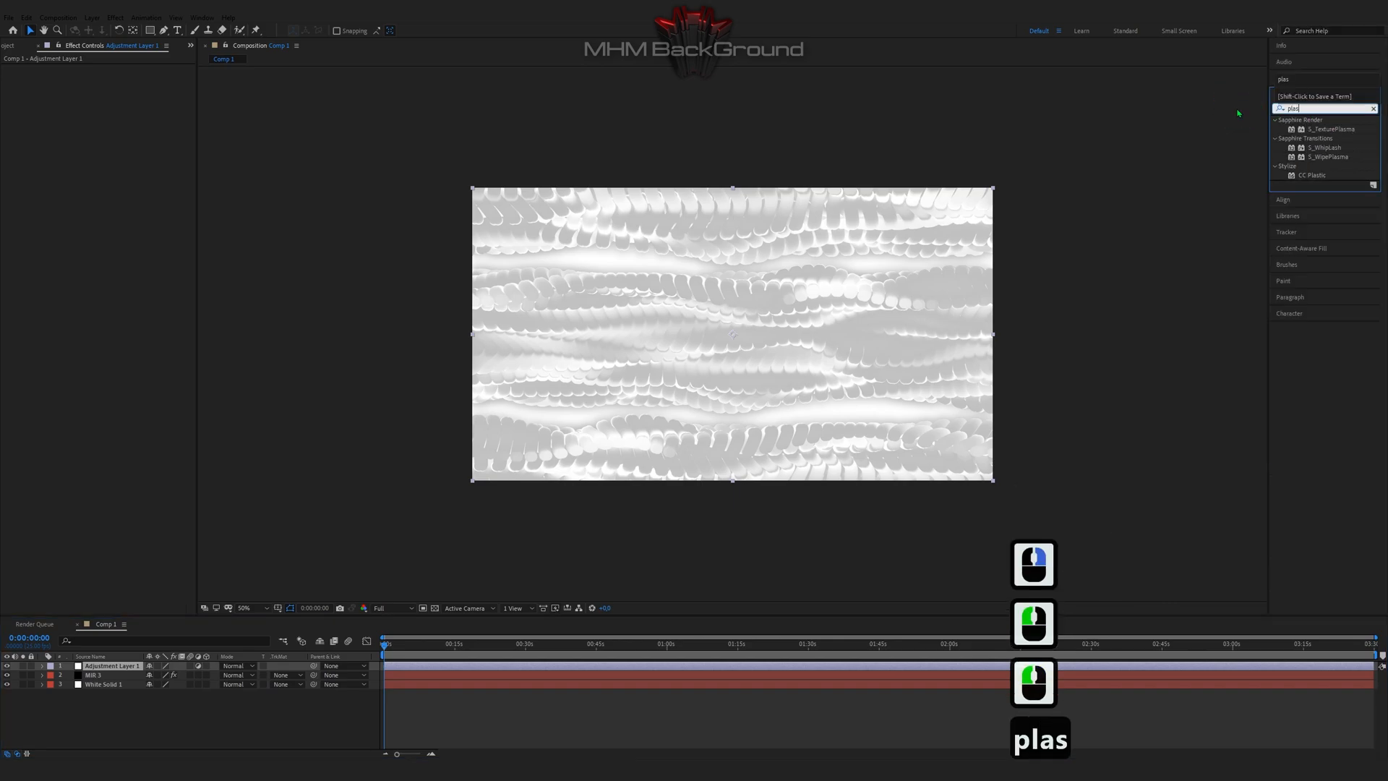
pyautogui.click(1314, 177)
pyautogui.doubleClick(1315, 177)
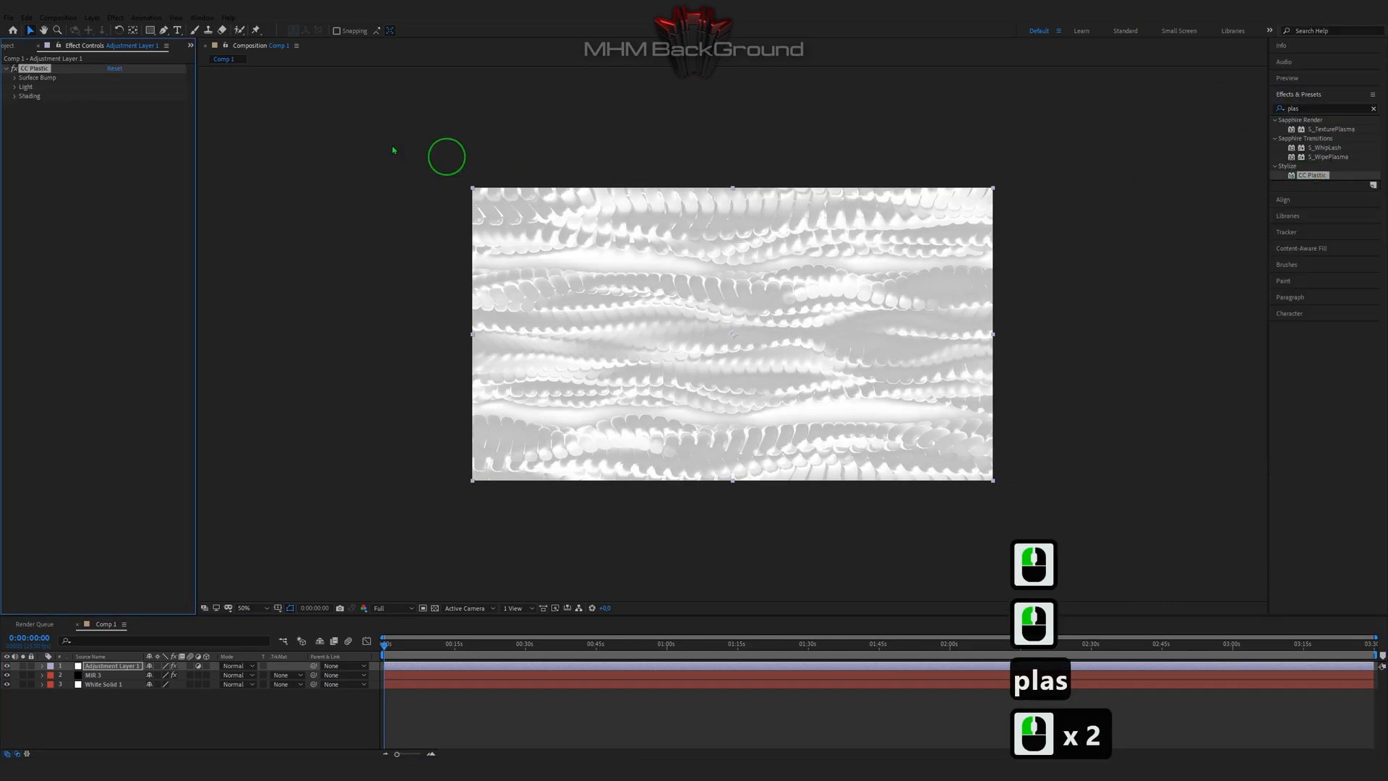
pyautogui.click(15, 86)
pyautogui.click(14, 77)
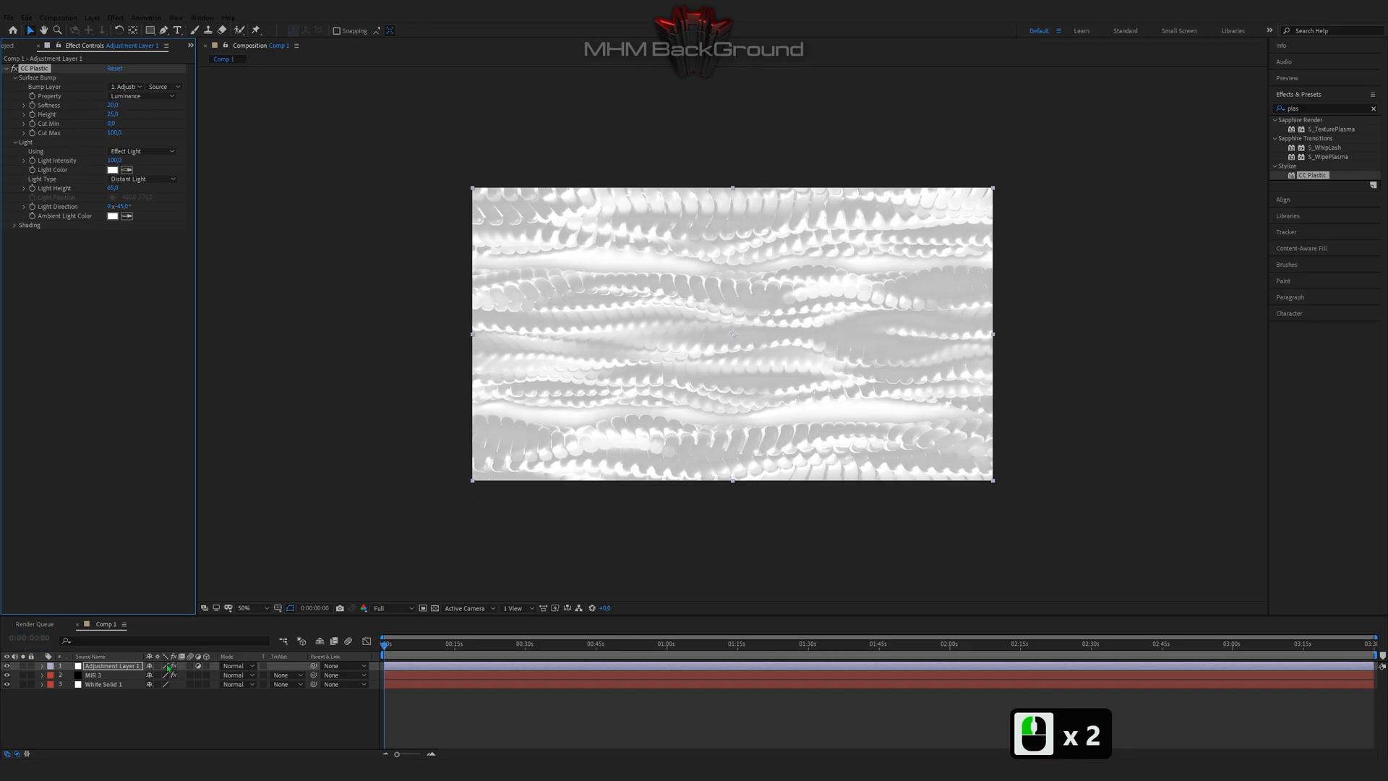
# Step: Apply the Sapphire Time effect S_TimeWarpRGB to the adjustment layer
pyautogui.click(136, 665)
pyautogui.click(115, 17)
pyautogui.click(186, 641)
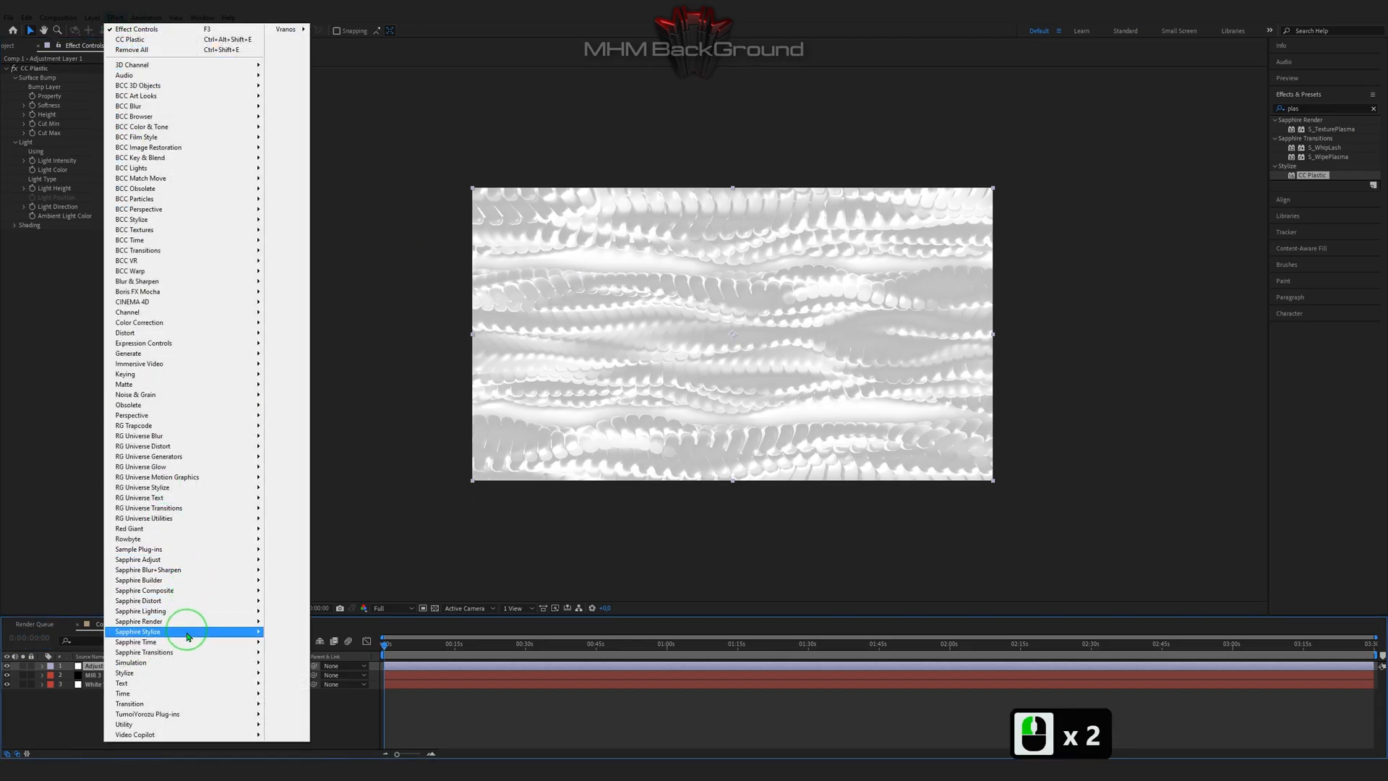
pyautogui.click(296, 618)
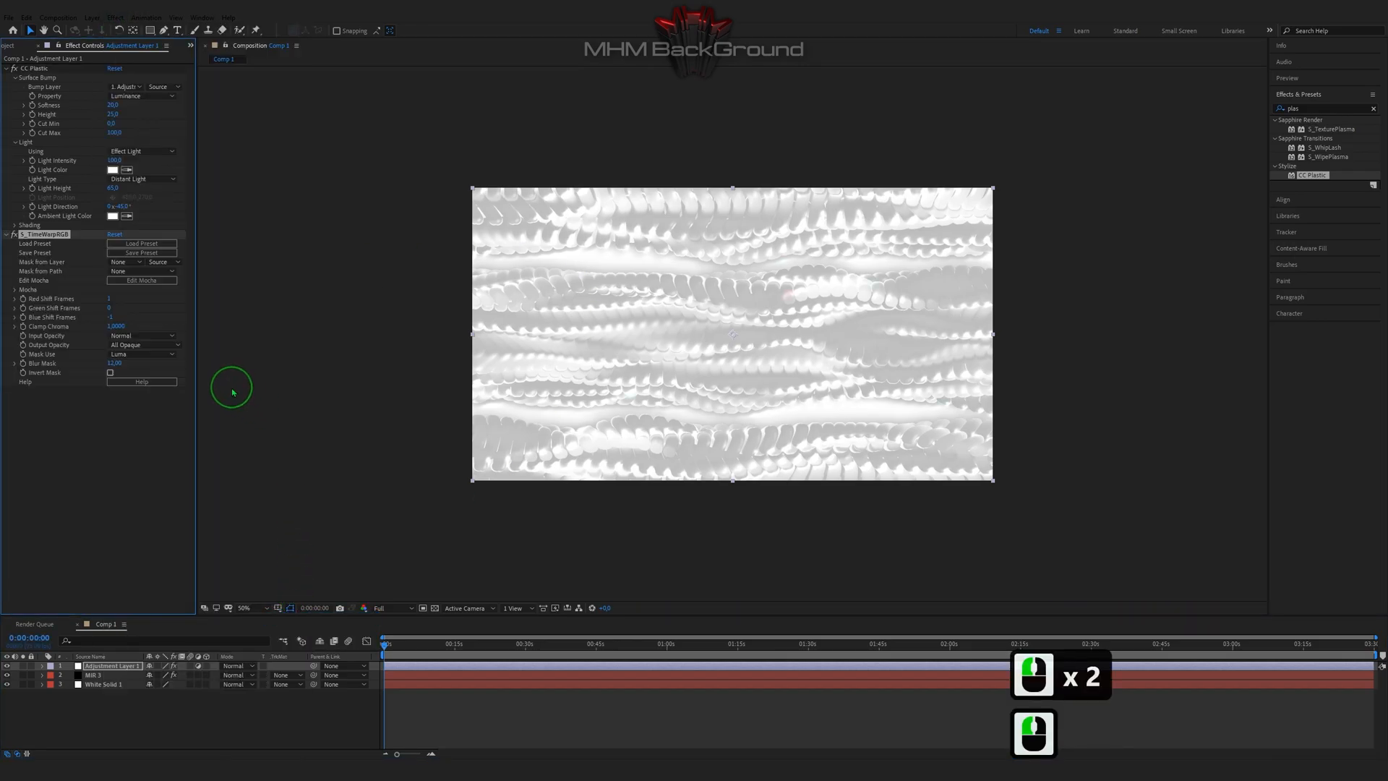
# Step: Preview the animation from the start and from 0:00:03:11, inspecting the colour fringing at 50% and 100% magnification
pyautogui.press('space')
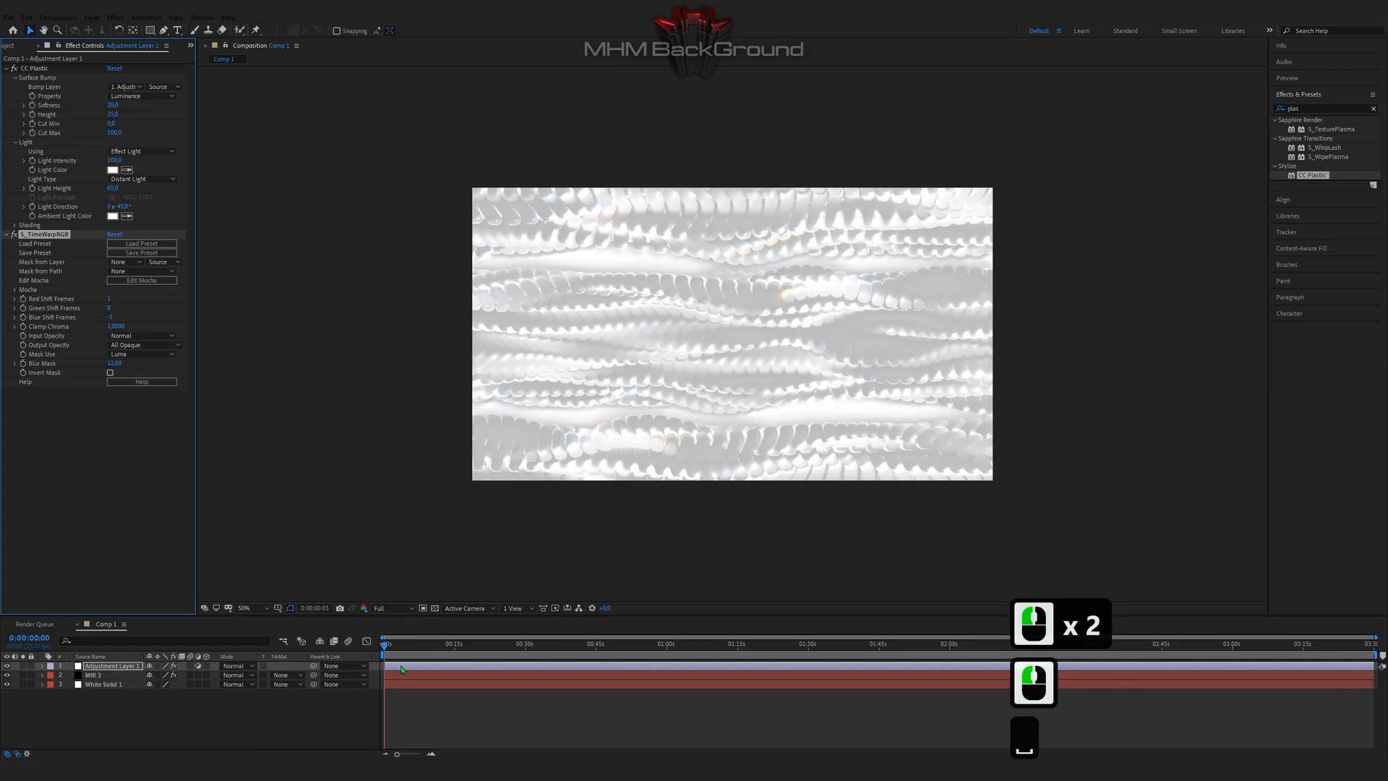
pyautogui.press('space')
pyautogui.click(400, 645)
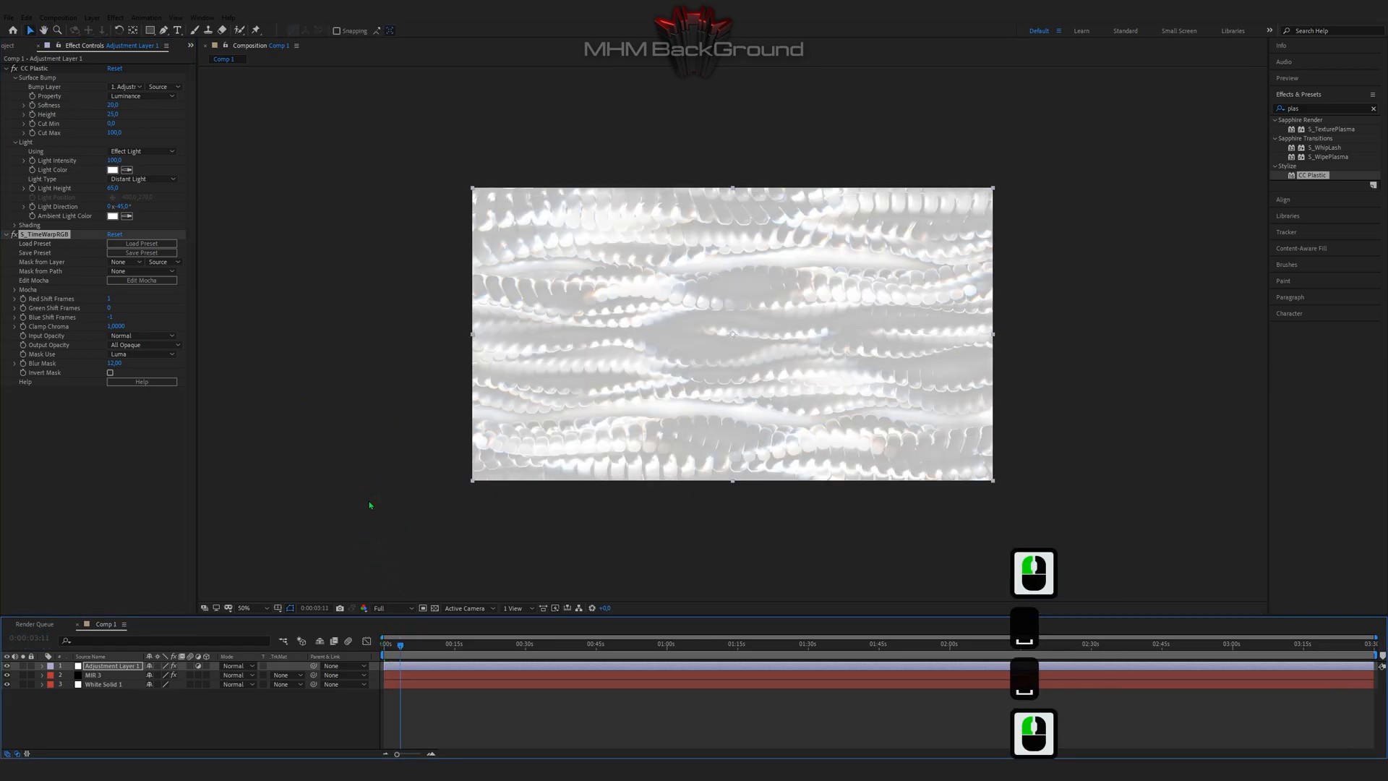
pyautogui.press('space')
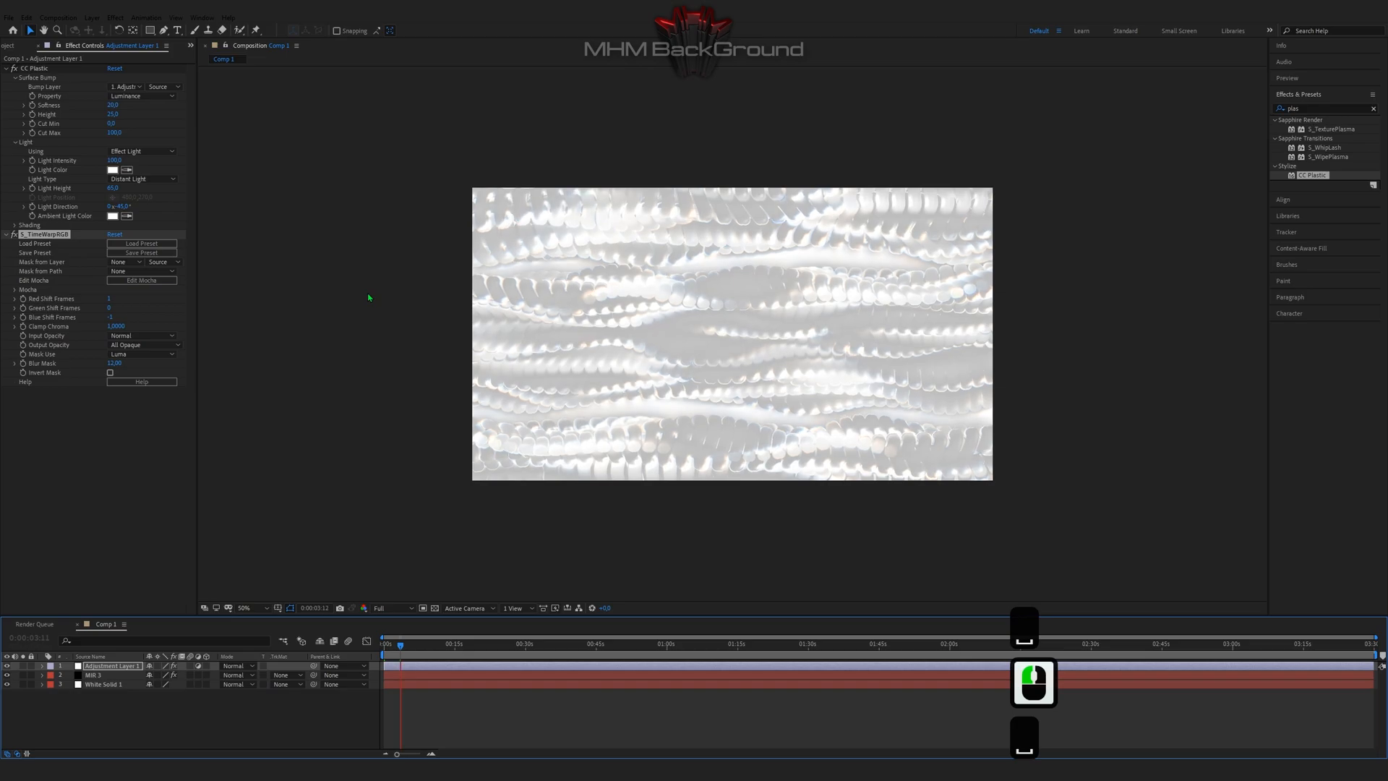
pyautogui.press('space')
pyautogui.press('space')
pyautogui.press('space')
pyautogui.press('space')
pyautogui.scroll(1, 369, 297)
pyautogui.press('space')
pyautogui.press('space')
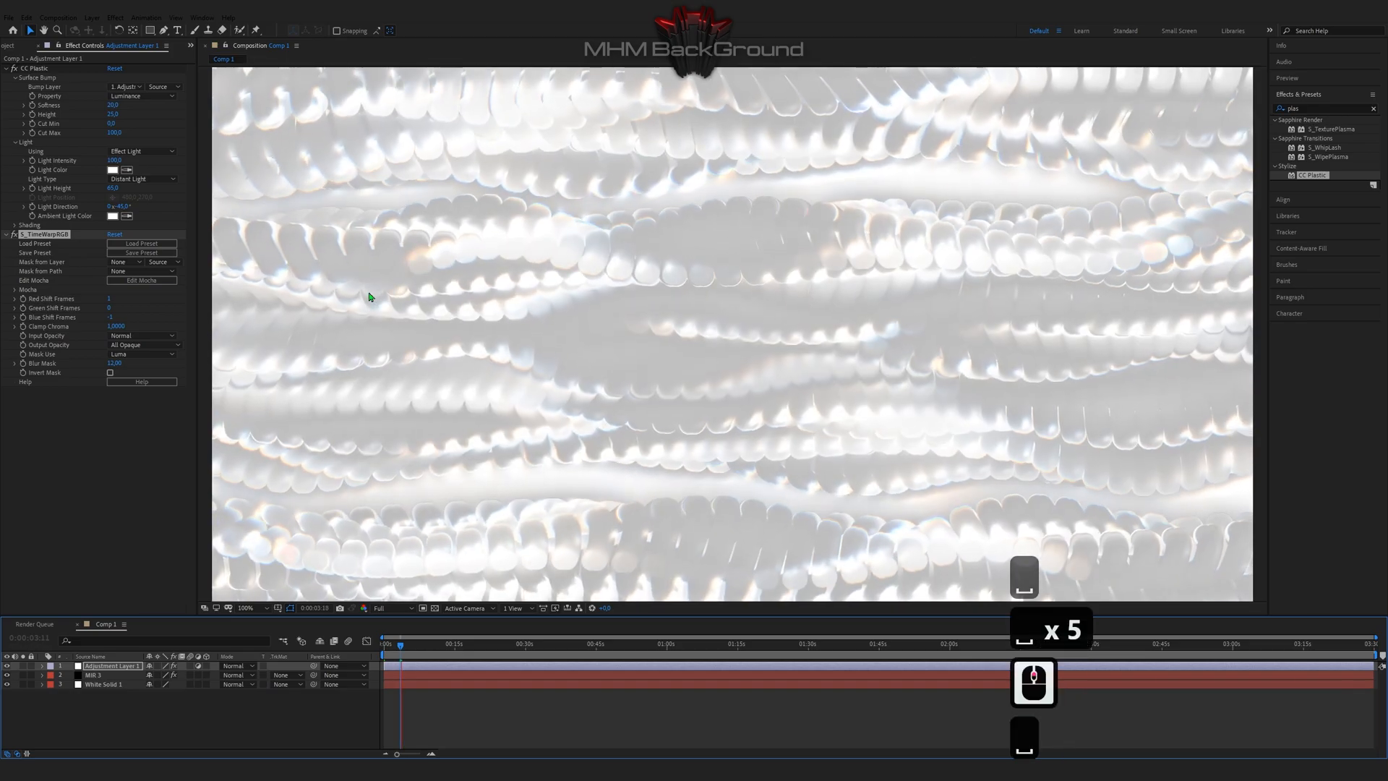
pyautogui.scroll(-1, 369, 297)
pyautogui.press('space')
pyautogui.press('space')
pyautogui.press('space')
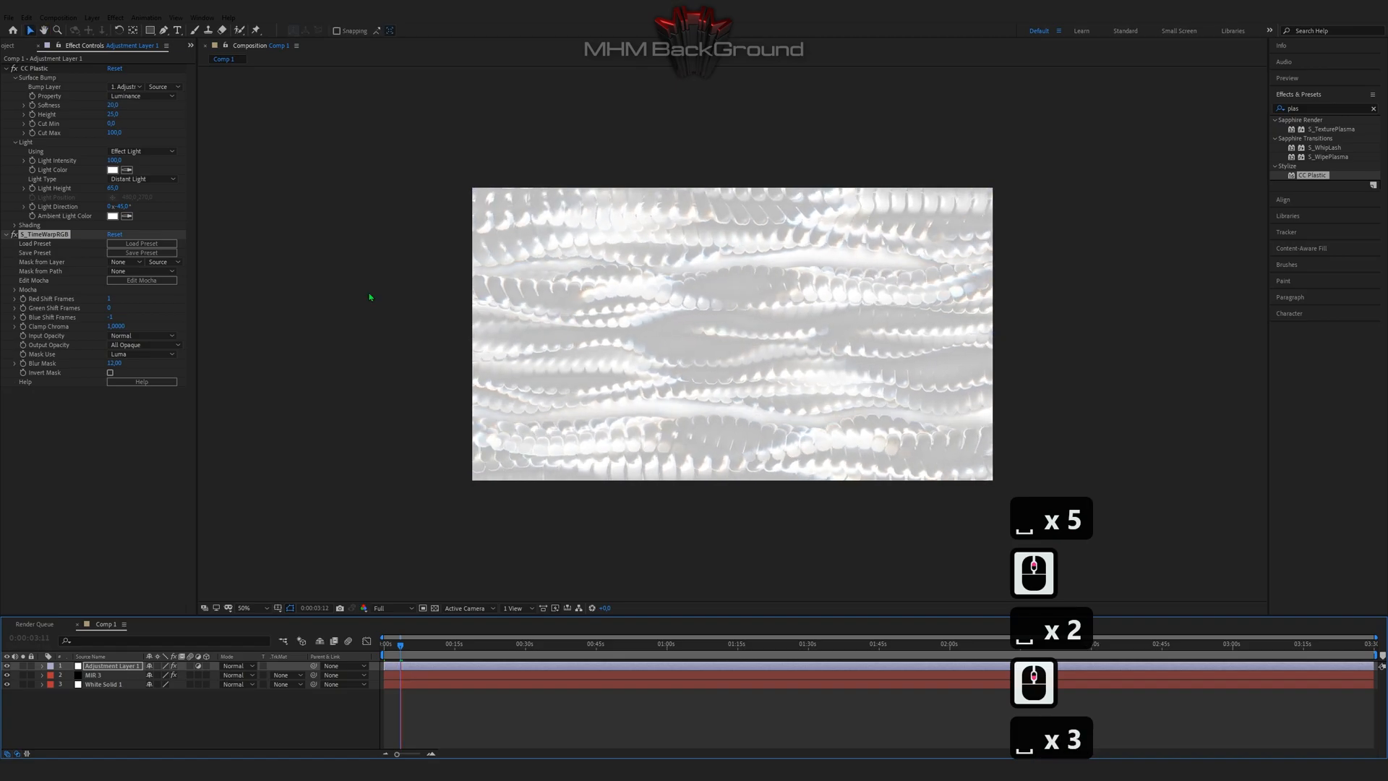
pyautogui.press('space')
pyautogui.press('space')
pyautogui.press('space')
pyautogui.scroll(1, 369, 297)
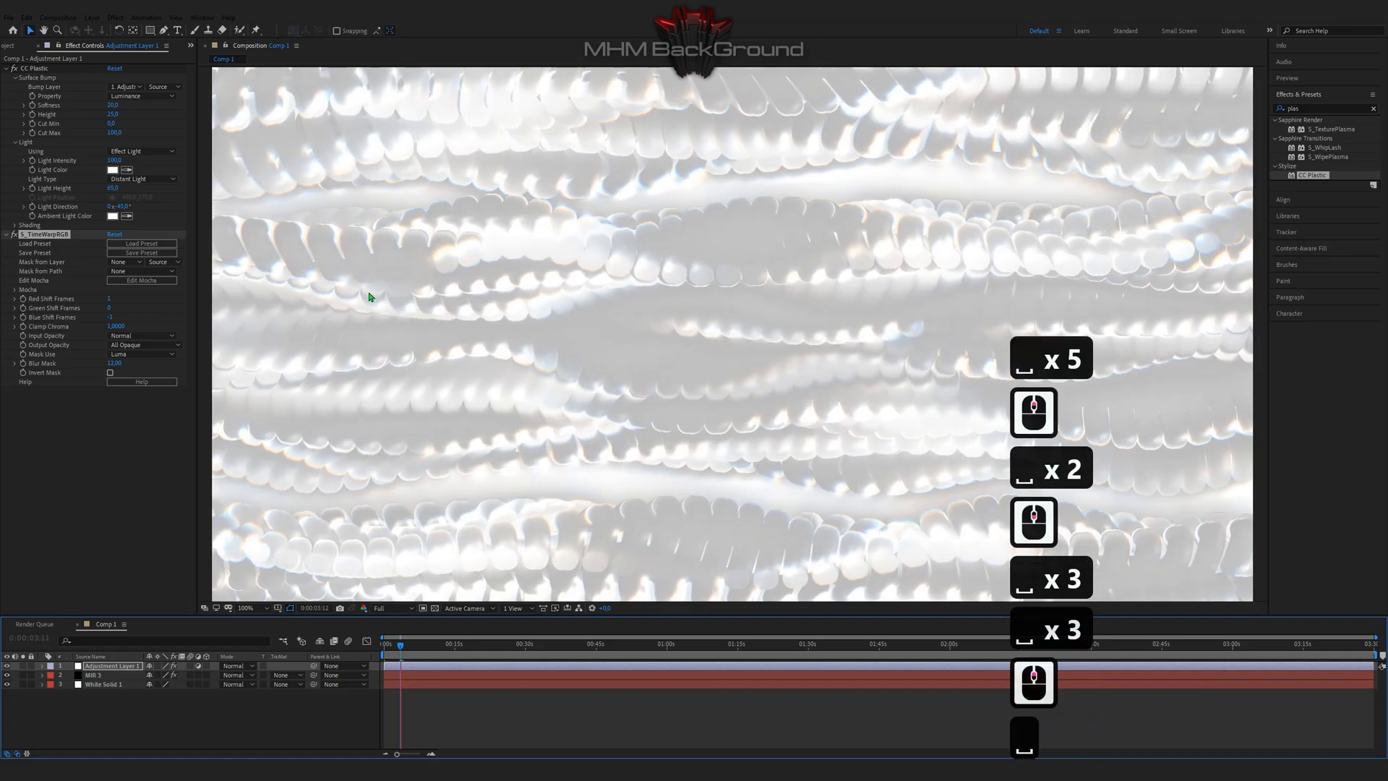
pyautogui.press('space')
pyautogui.press('space')
pyautogui.press('space')
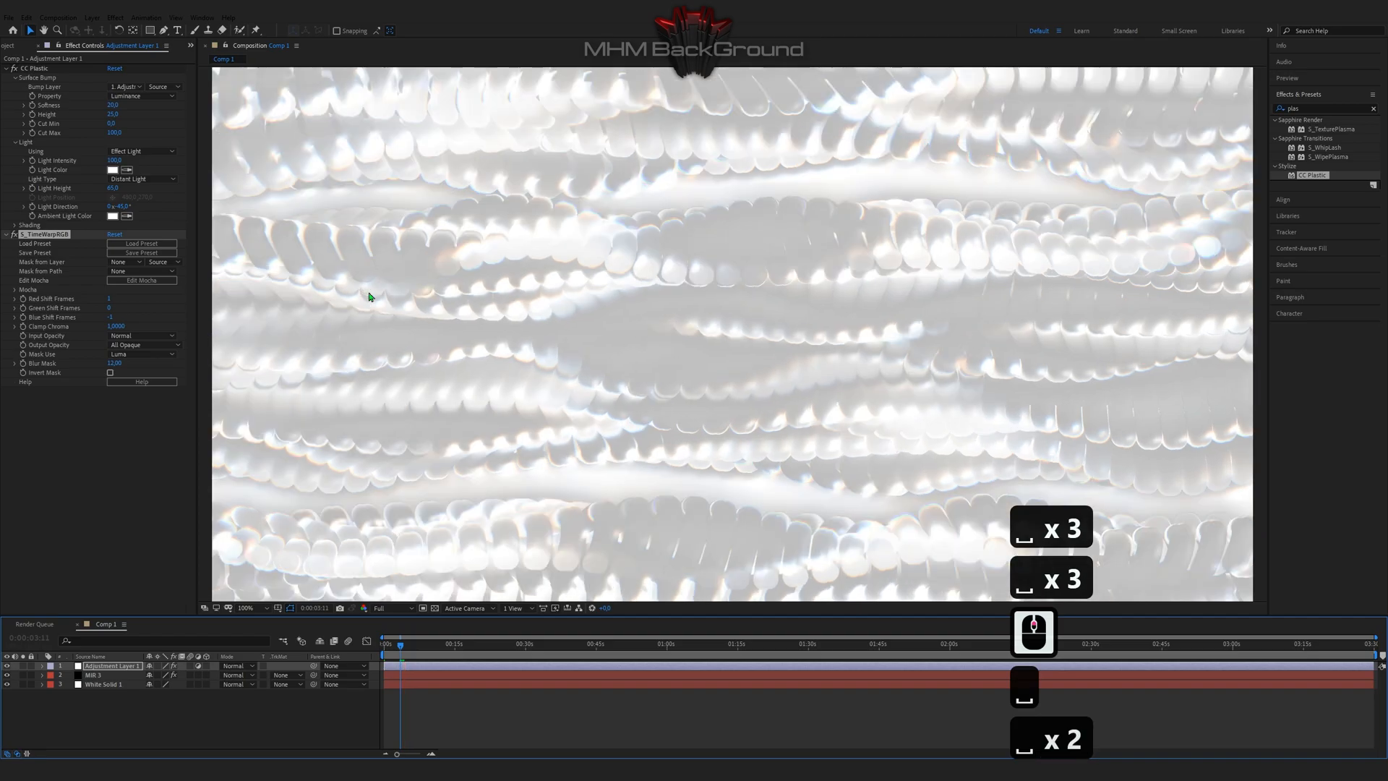
pyautogui.press('space')
# Step: Change the Offset X expression of the MIR 3 layer's fractal to time*333
pyautogui.click(130, 675)
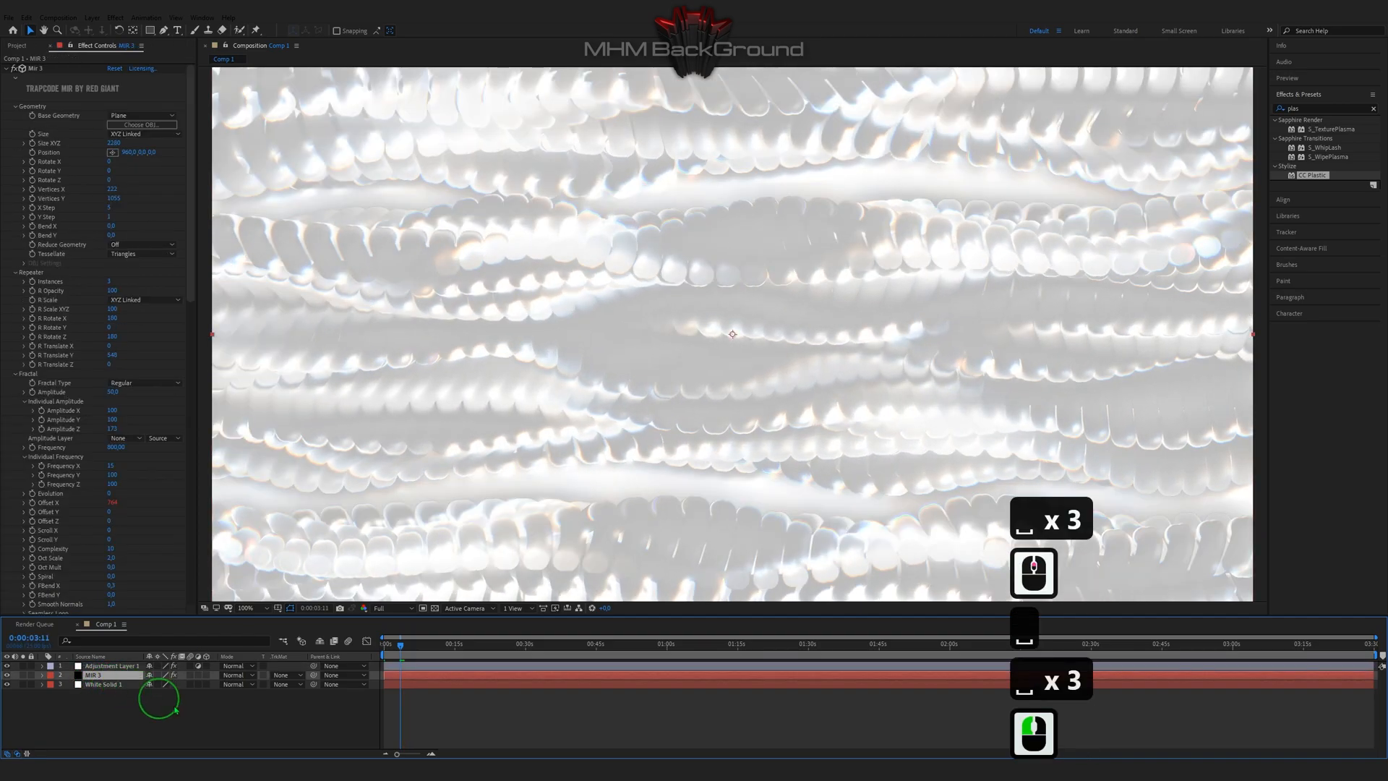
pyautogui.click(42, 675)
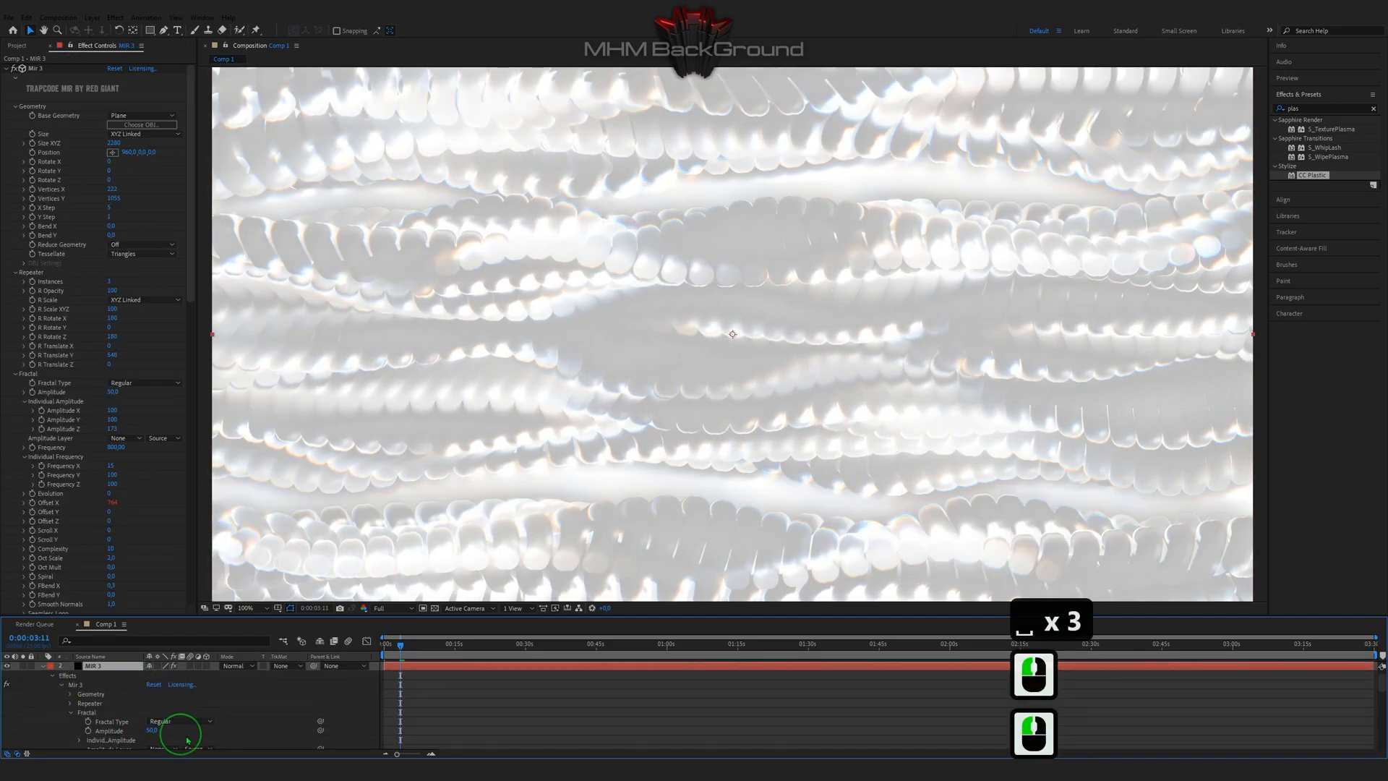
pyautogui.scroll(-2, 182, 739)
pyautogui.click(443, 703)
pyautogui.write('333')
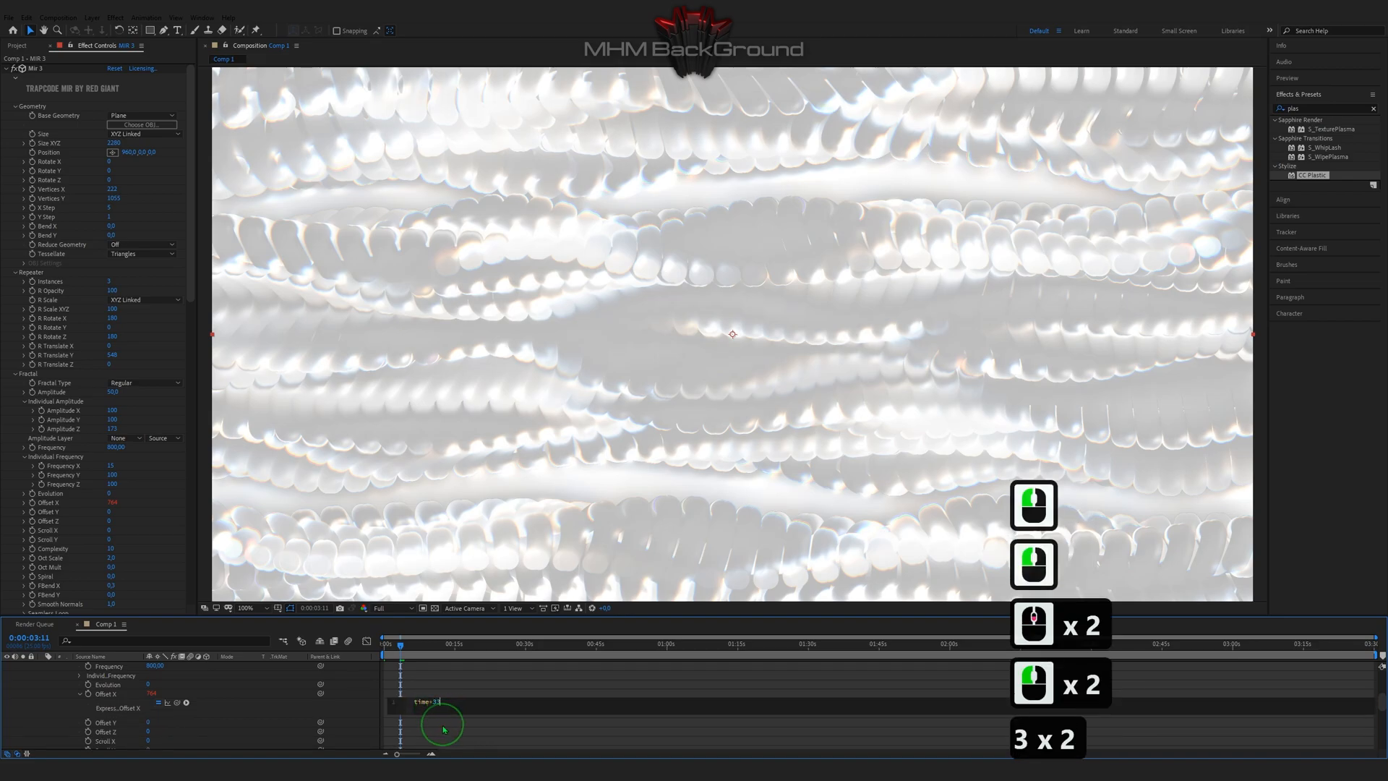
pyautogui.click(443, 687)
# Step: Preview the animation with the new Offset X speed at 50% and 100% magnification and review the Mir 3 and Glow settings
pyautogui.scroll(-2, 461, 470)
pyautogui.press('space')
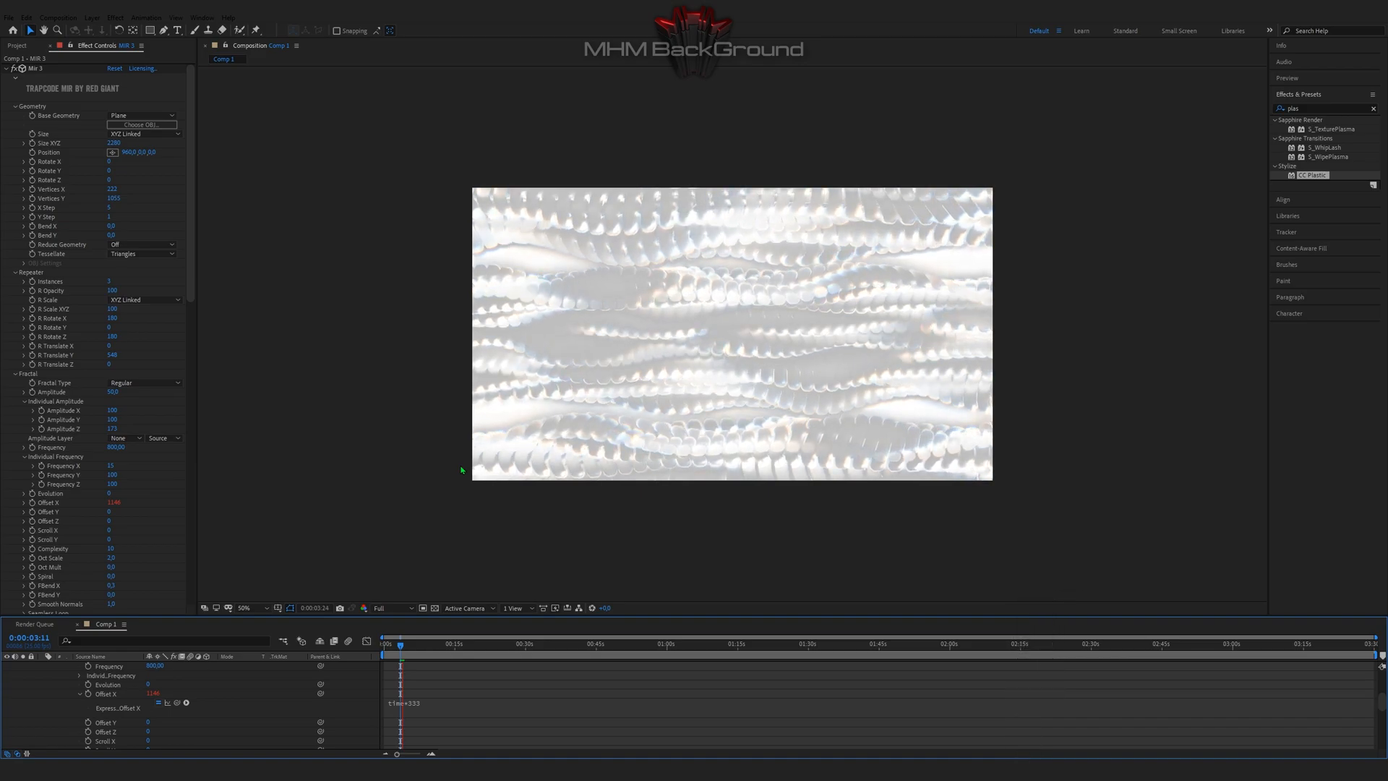
pyautogui.press('space')
pyautogui.press('space')
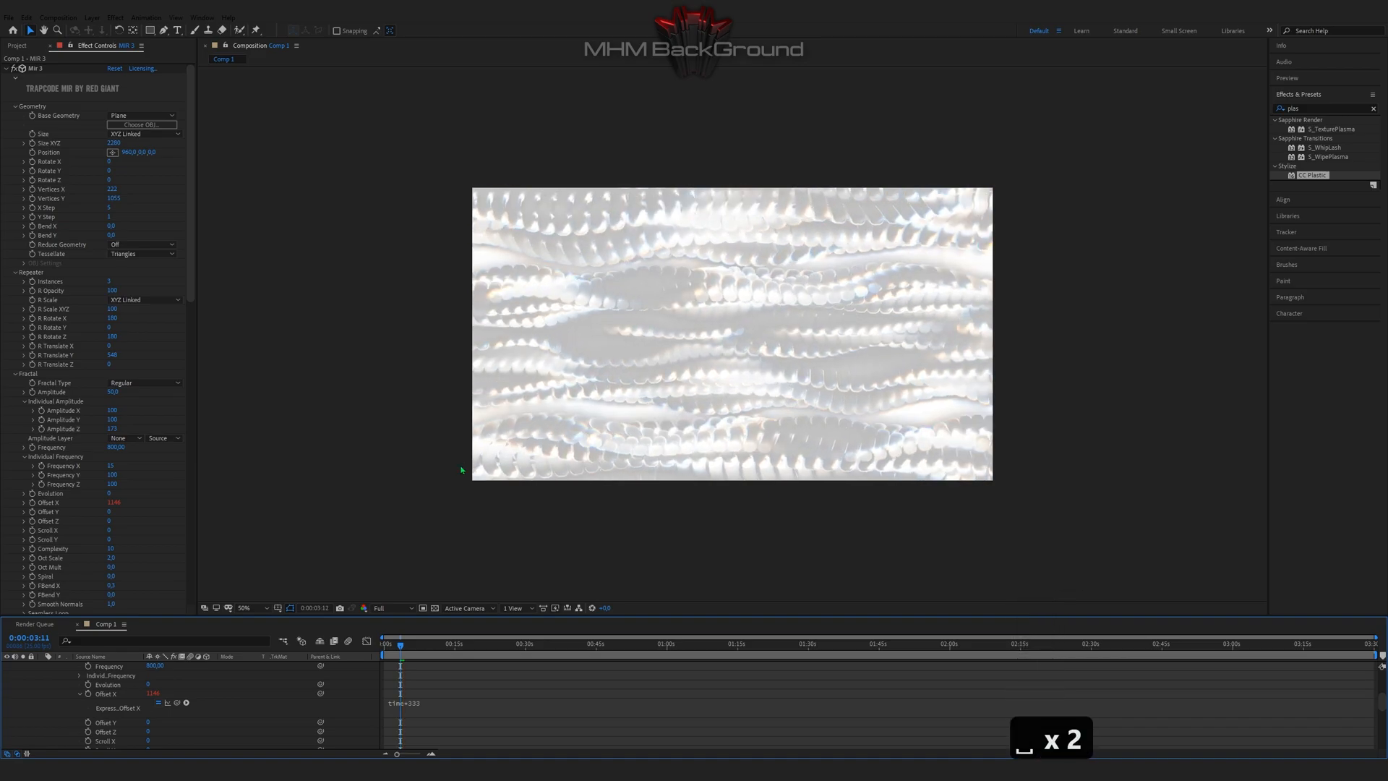
pyautogui.press('space')
pyautogui.scroll(1, 463, 470)
pyautogui.press('space')
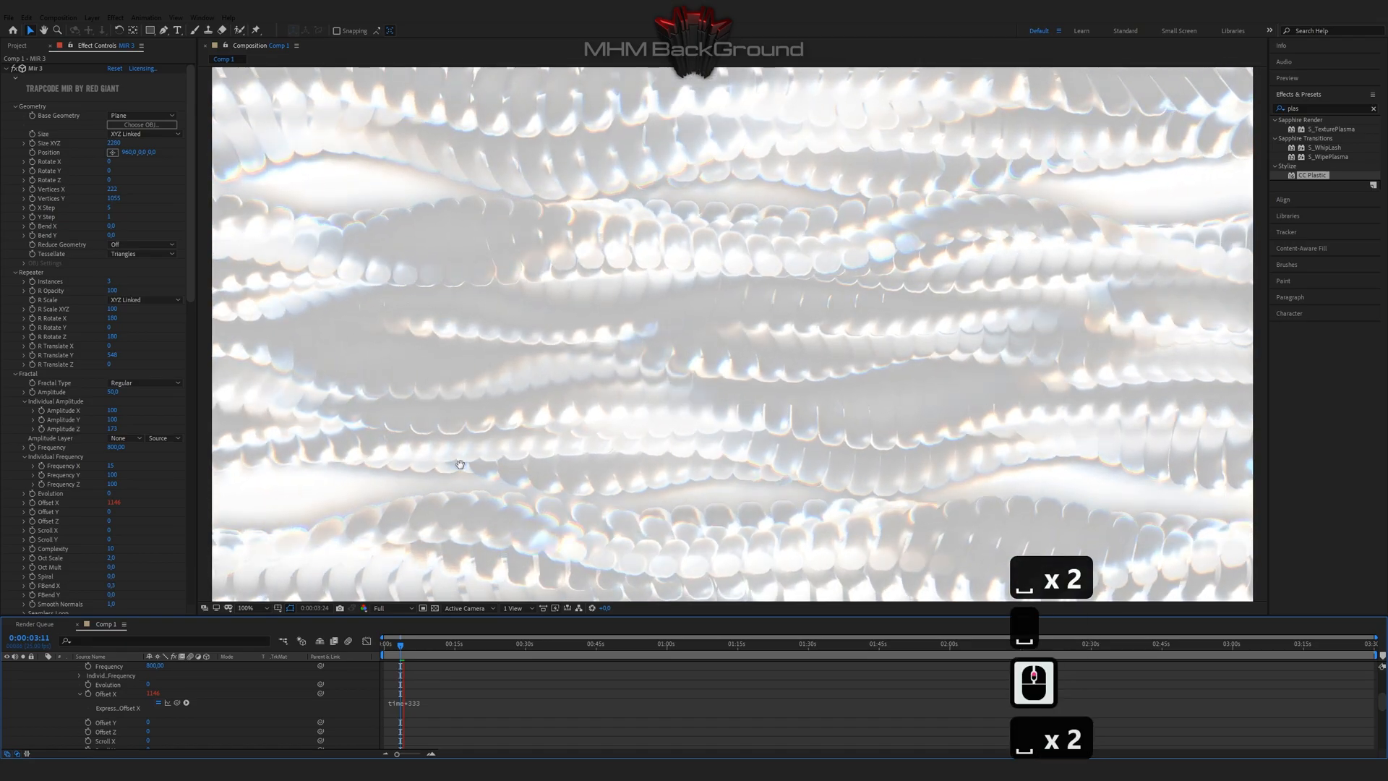
pyautogui.press('space')
pyautogui.scroll(-1, 462, 470)
pyautogui.press('space')
pyautogui.press('space')
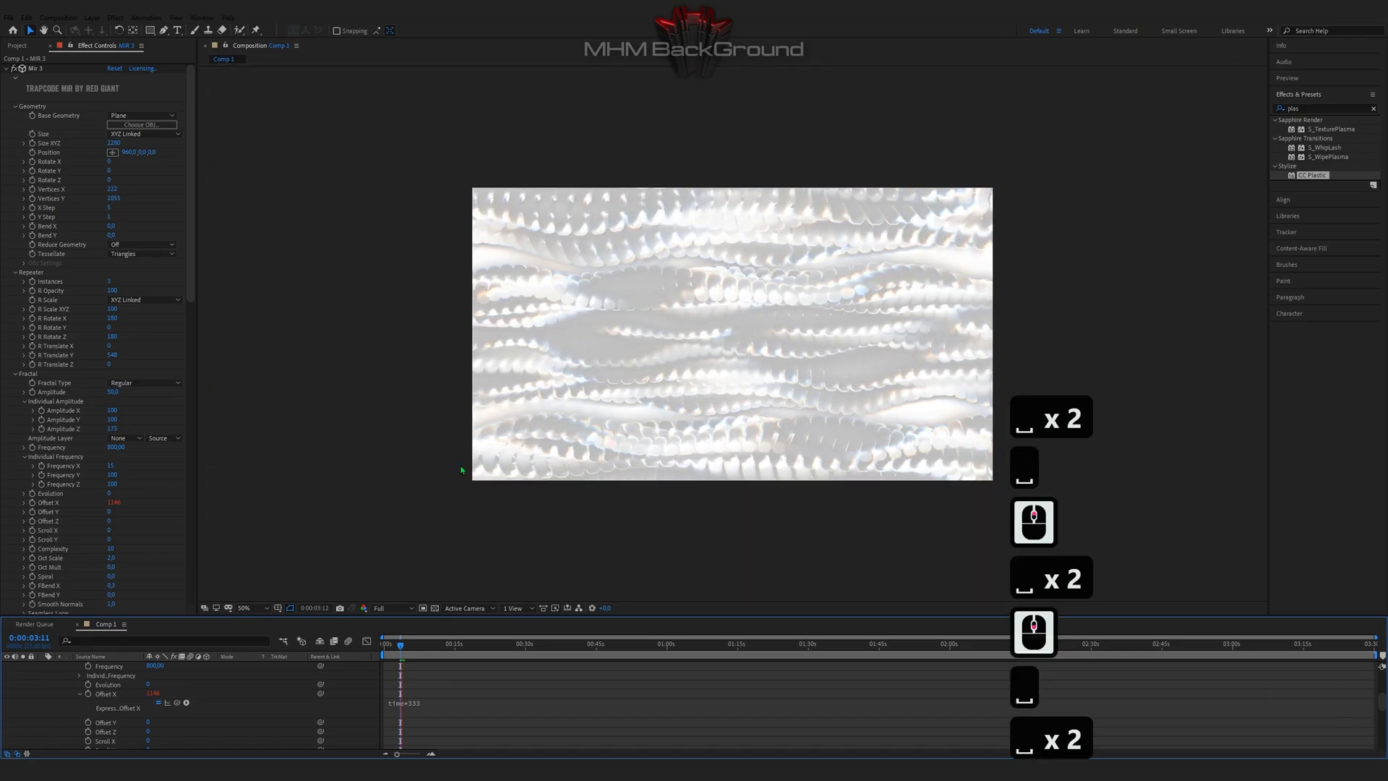
pyautogui.press('space')
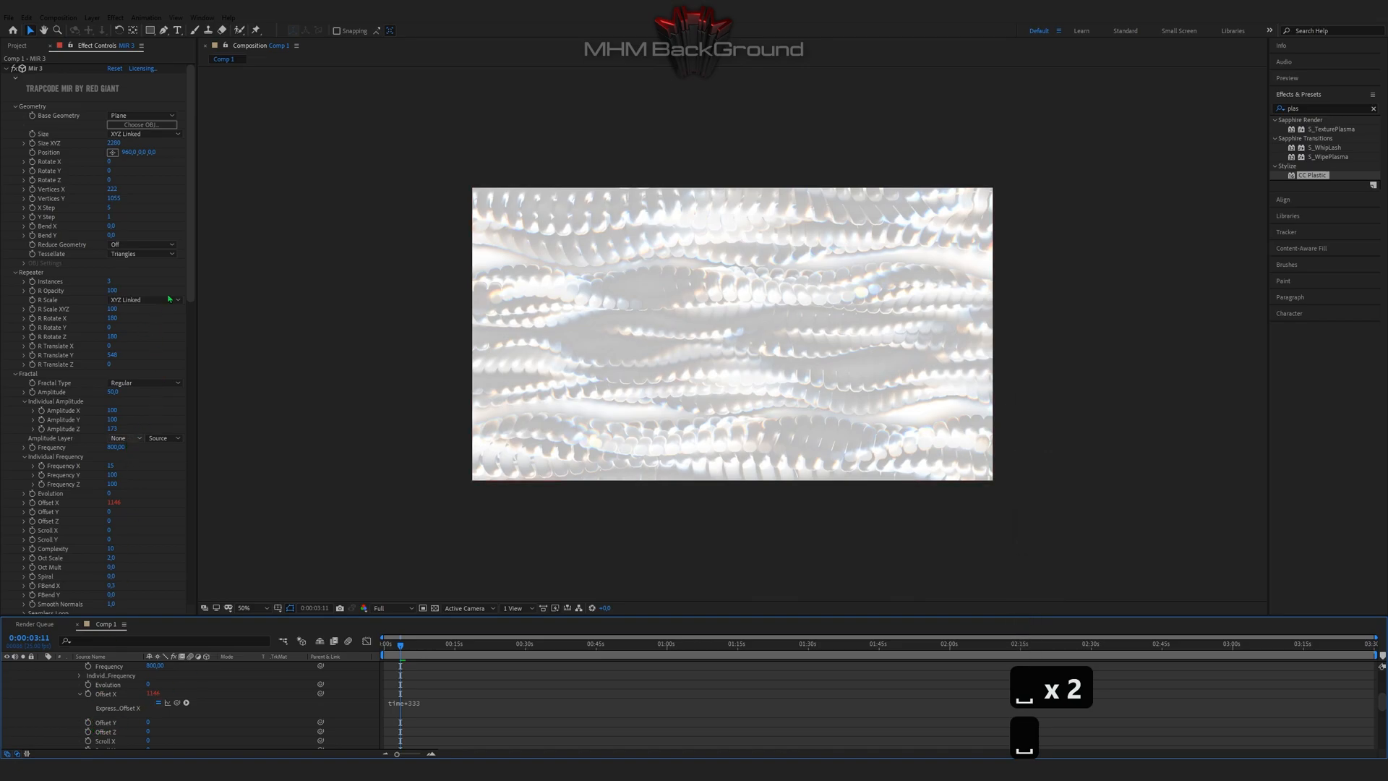
pyautogui.moveTo(185, 295); pyautogui.dragTo(181, 522)
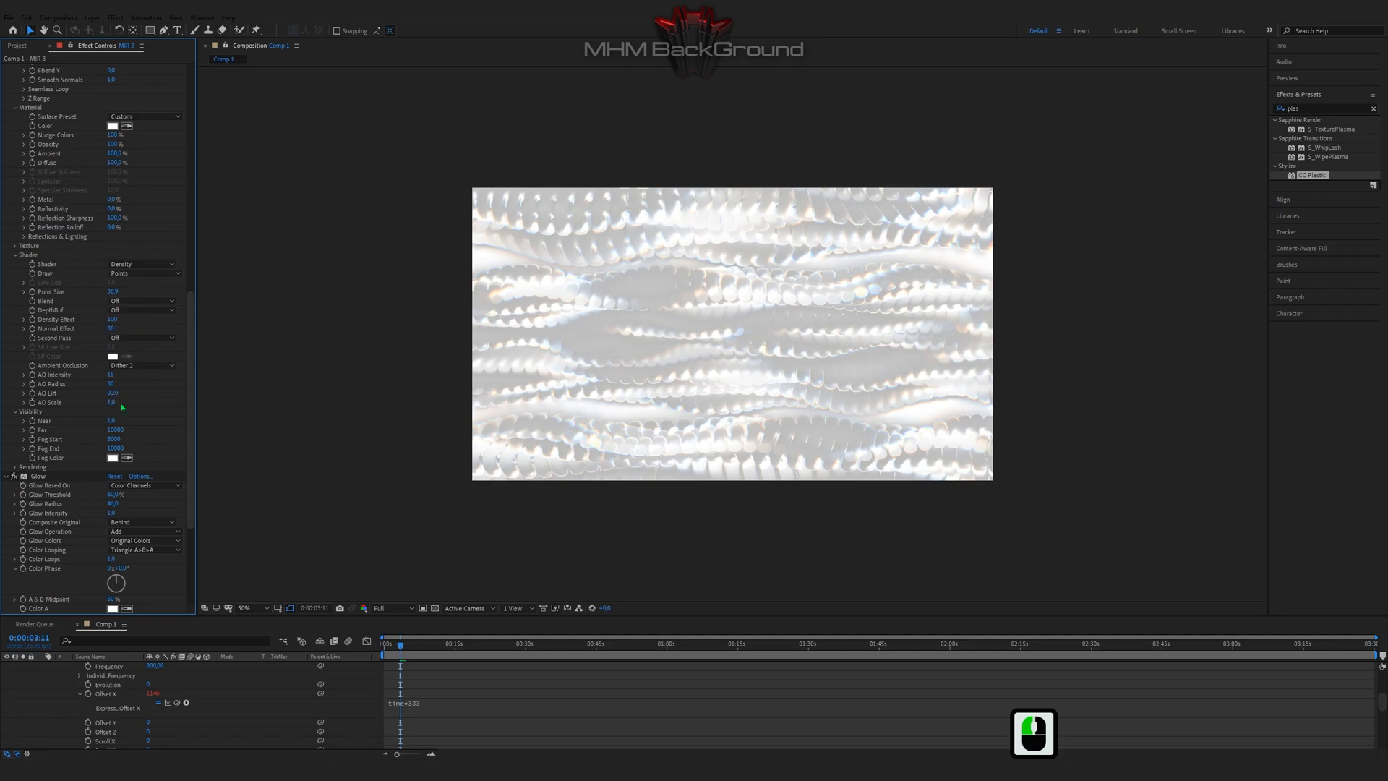
pyautogui.press('space')
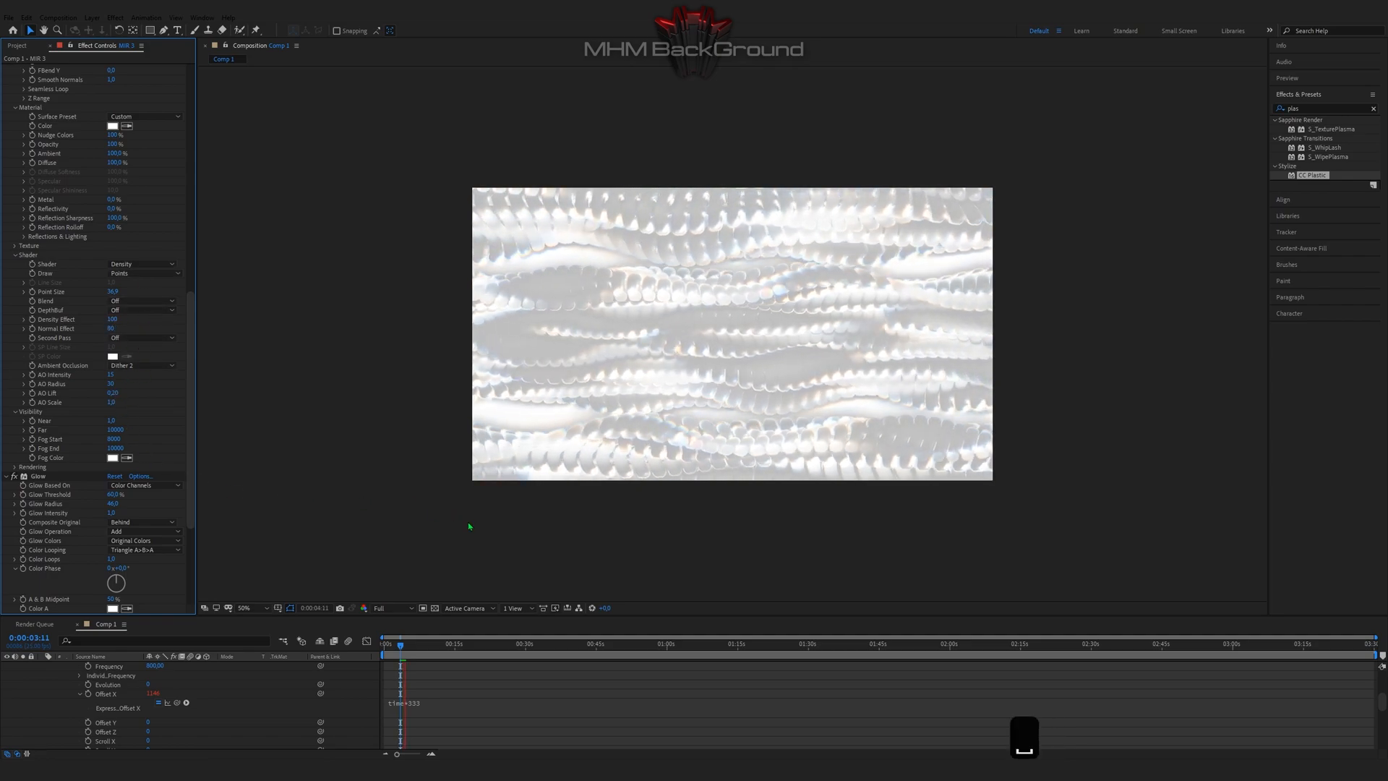